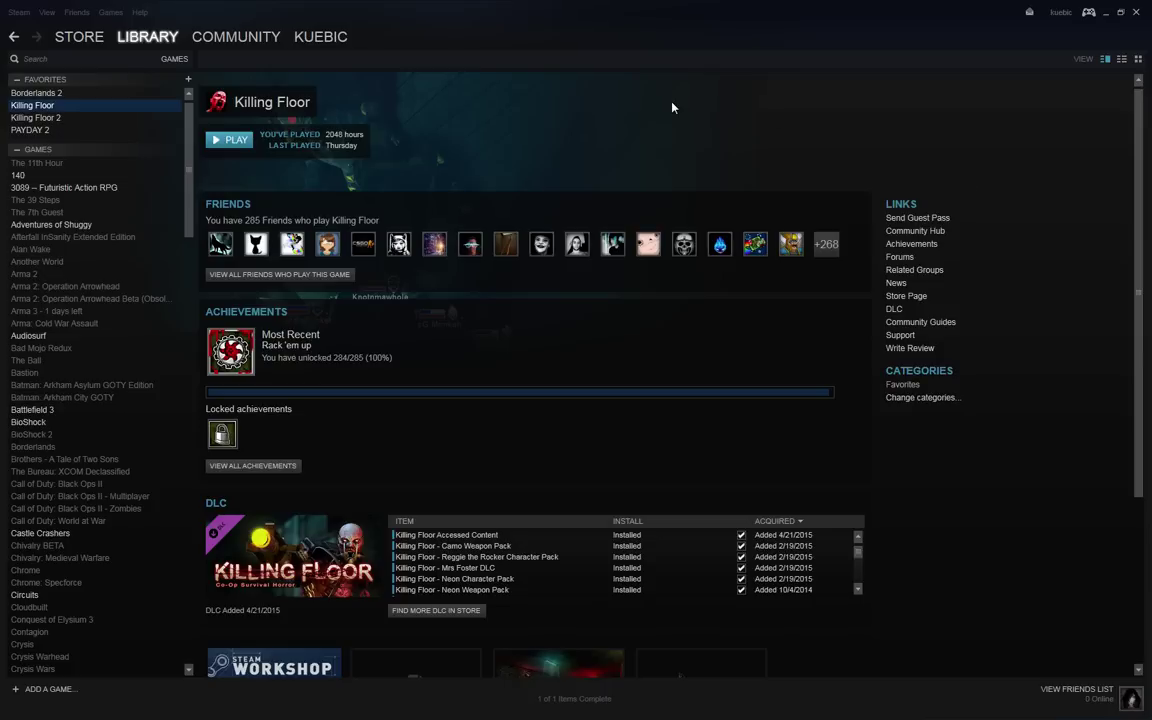
Filter the Steam library to Tools and add Killing Floor 2 - SDK to favorites
{"action": "mouse_move", "coordinate": [166, 47]}
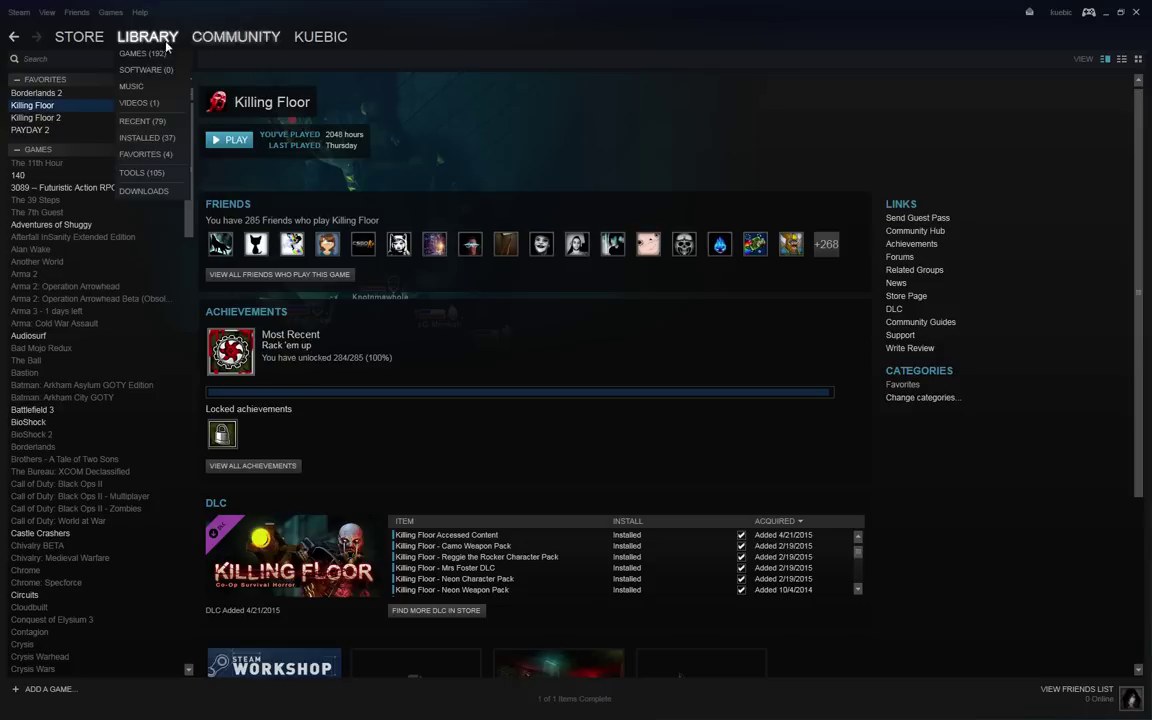
{"action": "left_click", "coordinate": [155, 175]}
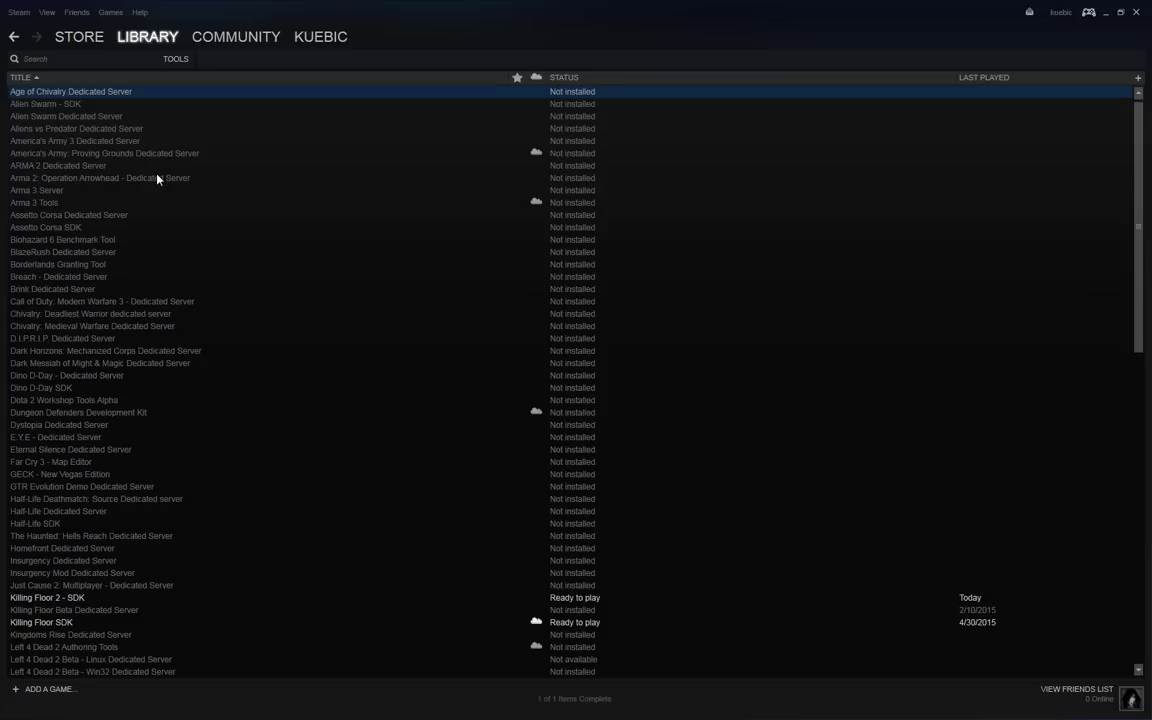
{"action": "left_click", "coordinate": [213, 474]}
{"action": "scroll", "coordinate": [219, 485], "scroll_direction": "down", "scroll_amount": 3}
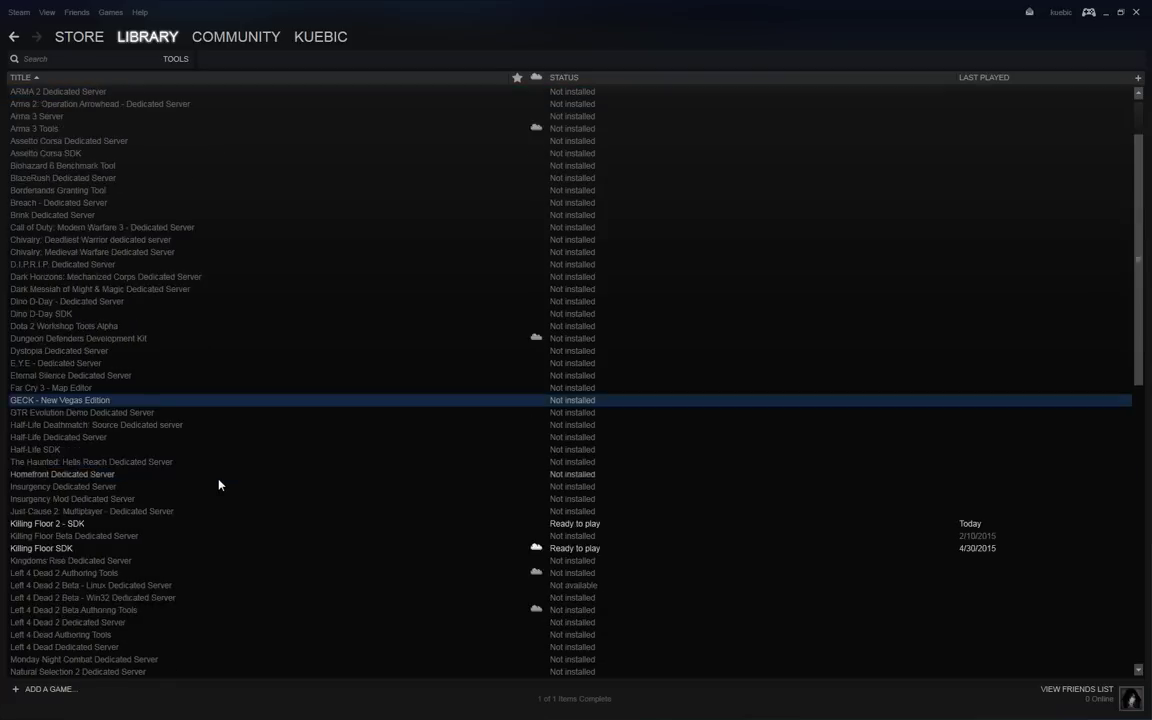
{"action": "scroll", "coordinate": [219, 485], "scroll_direction": "down", "scroll_amount": 1}
{"action": "left_click", "coordinate": [106, 440]}
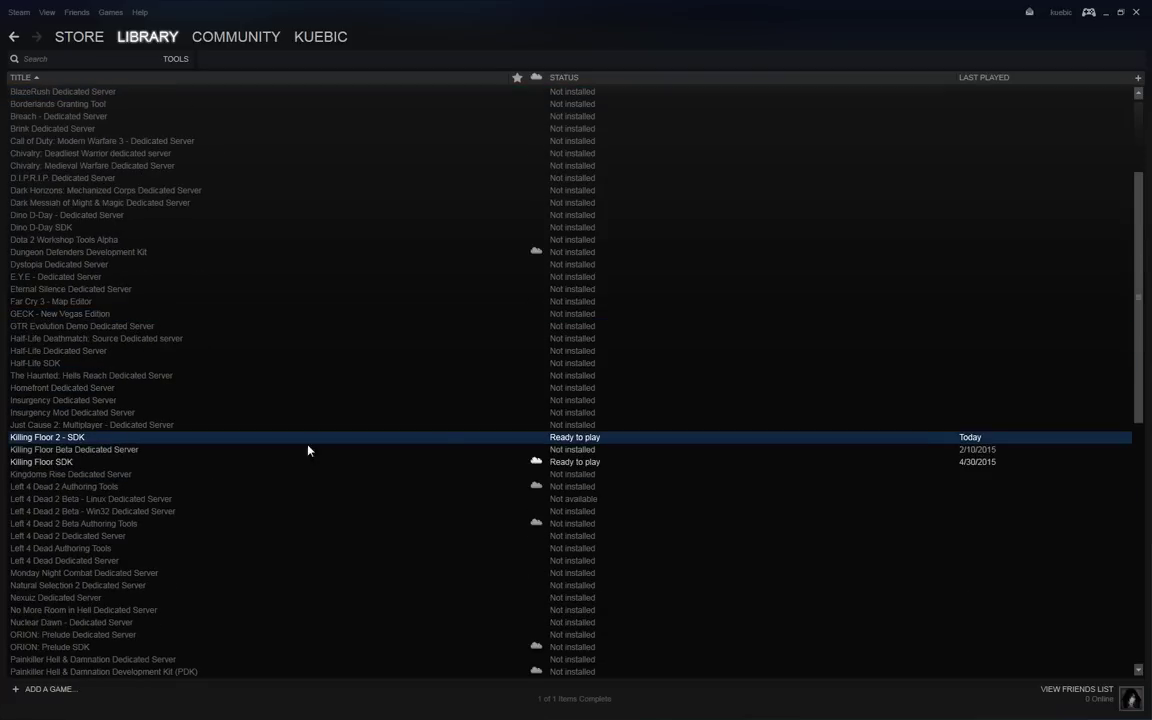
{"action": "left_click", "coordinate": [517, 438]}
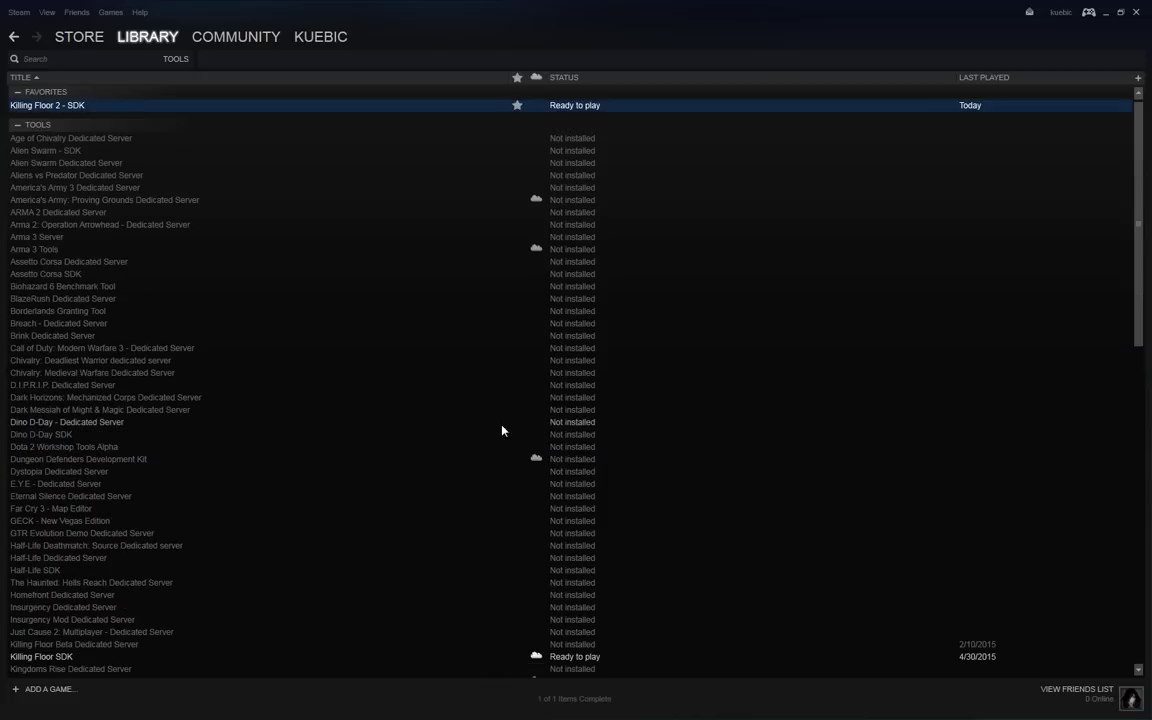
In the SDK's Properties, toggle the Steam Overlay option on and back off, then close the window
{"action": "right_click", "coordinate": [120, 110]}
{"action": "left_click", "coordinate": [153, 237]}
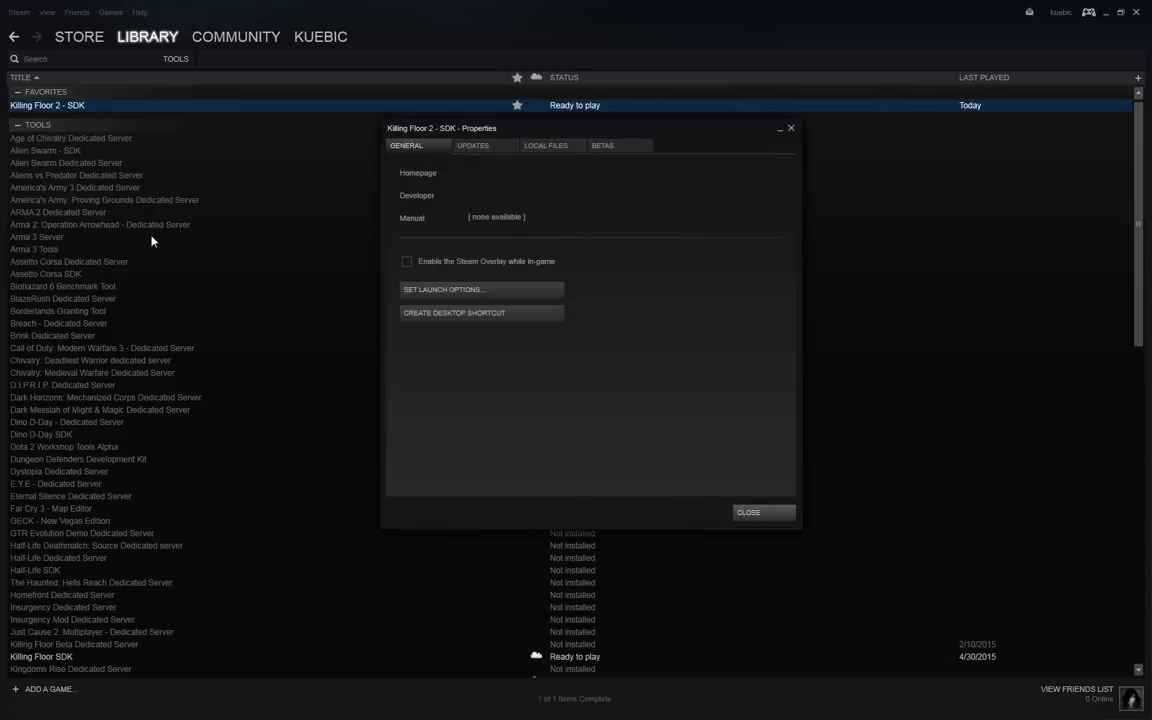
{"action": "left_click", "coordinate": [407, 261]}
{"action": "left_click", "coordinate": [407, 261]}
{"action": "left_click", "coordinate": [765, 513]}
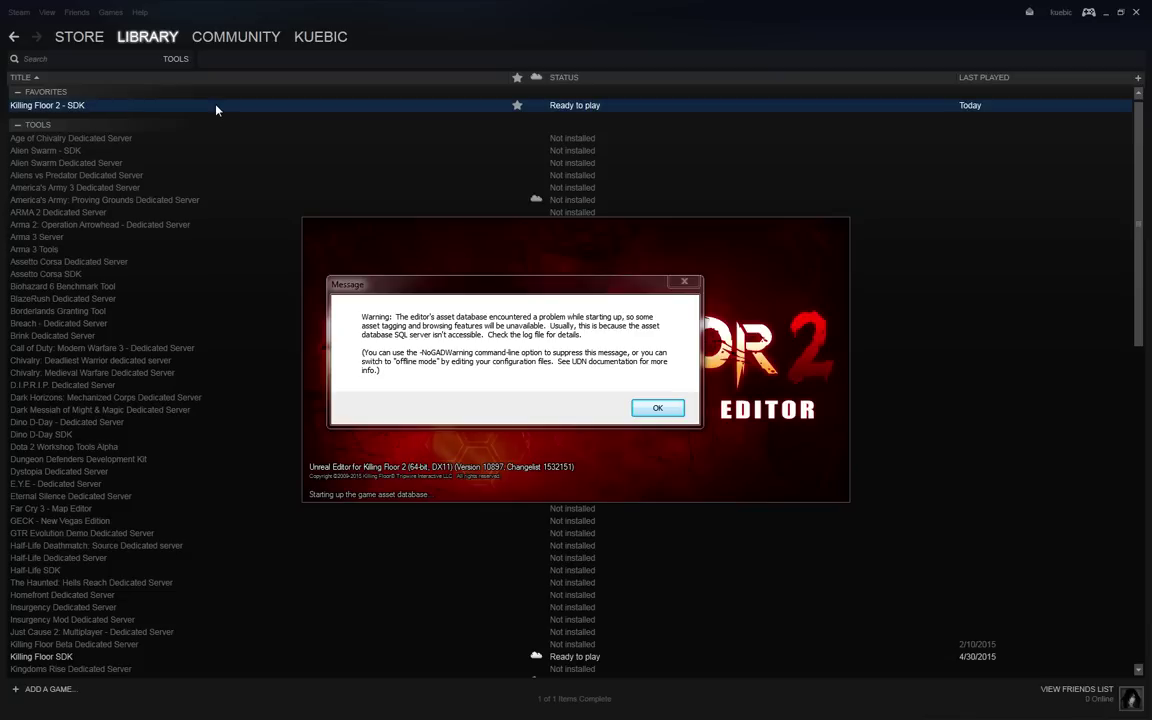
Dismiss the asset database warning so the editor finishes loading
{"action": "left_click", "coordinate": [658, 407]}
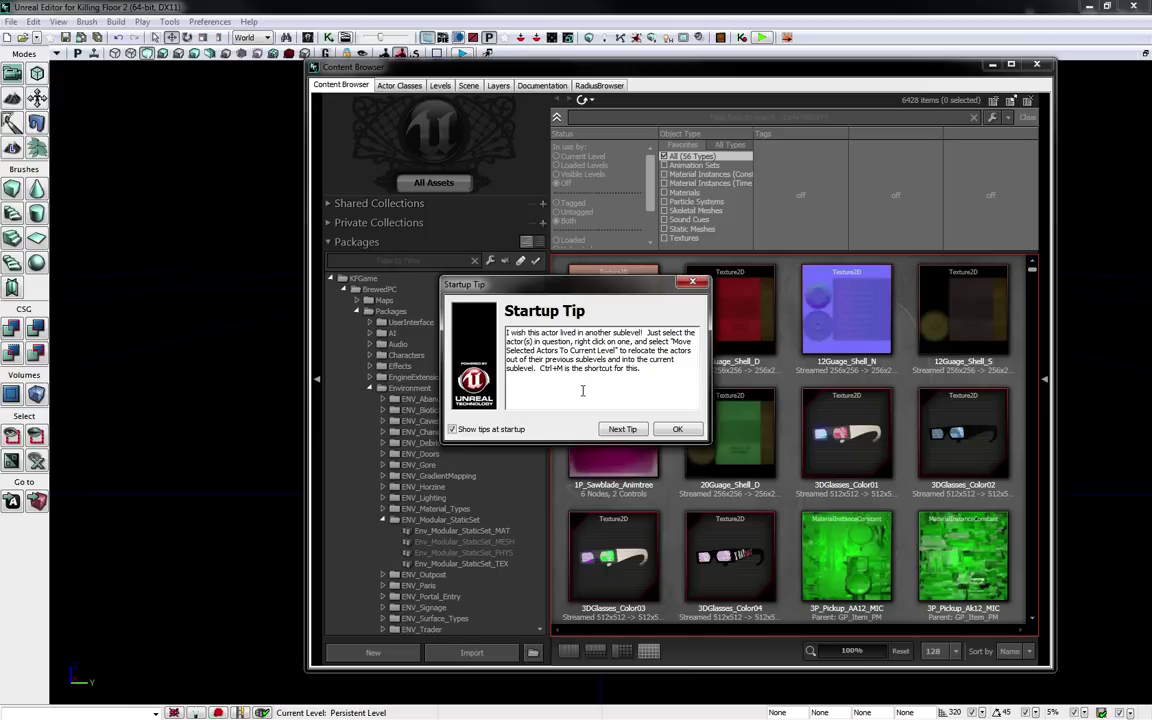
Dismiss the startup tip, fully load ENV_Modular_StaticSet, then close the Content Browser
{"action": "left_click", "coordinate": [677, 430]}
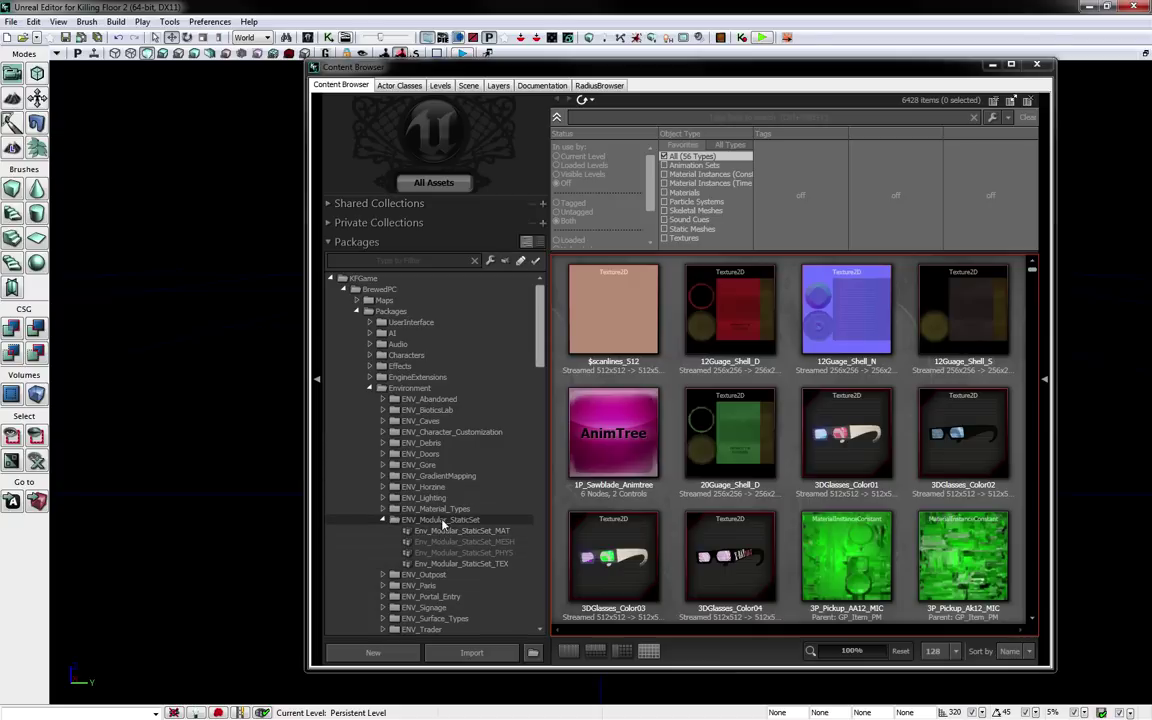
{"action": "left_click", "coordinate": [443, 521]}
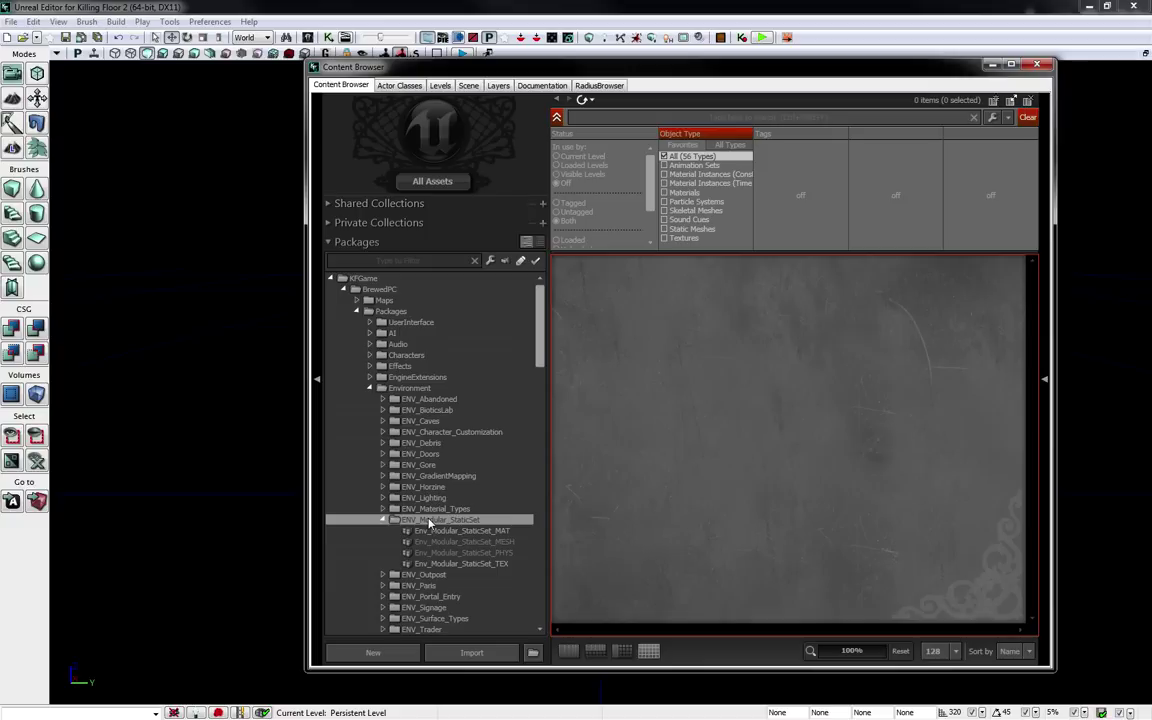
{"action": "right_click", "coordinate": [428, 522]}
{"action": "left_click", "coordinate": [463, 542]}
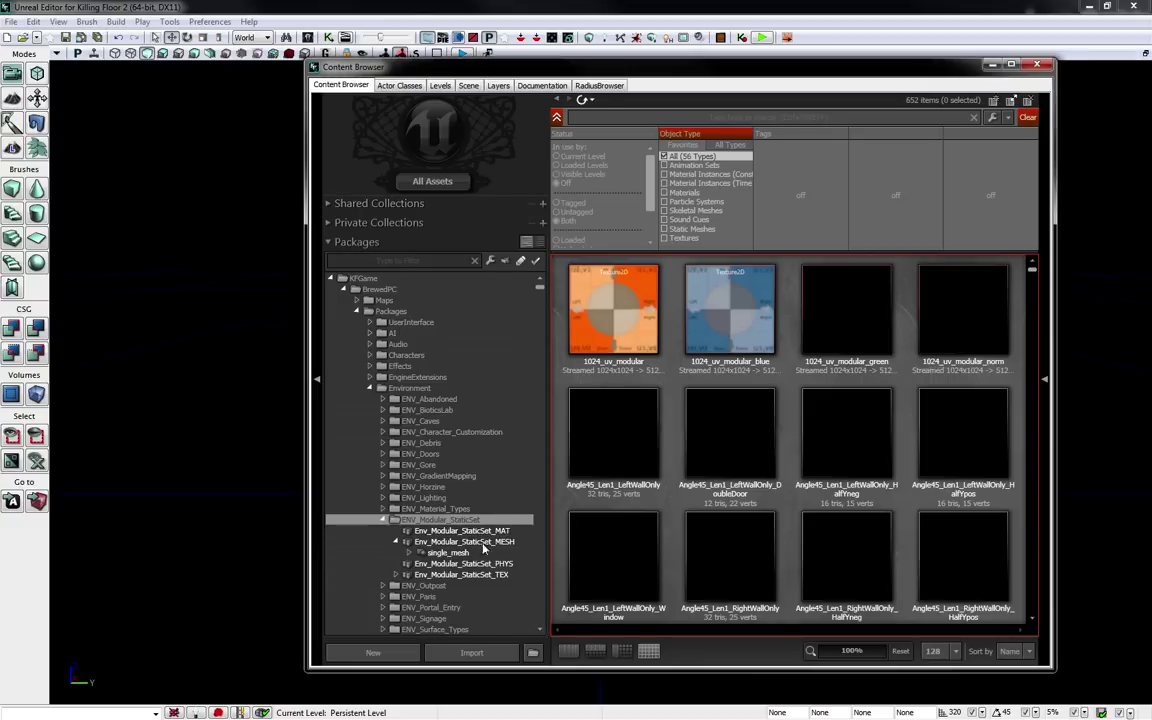
{"action": "mouse_move", "coordinate": [1031, 269]}
{"action": "left_mouse_down"}
{"action": "mouse_move", "coordinate": [1031, 500]}
{"action": "mouse_move", "coordinate": [1031, 269]}
{"action": "left_mouse_up"}
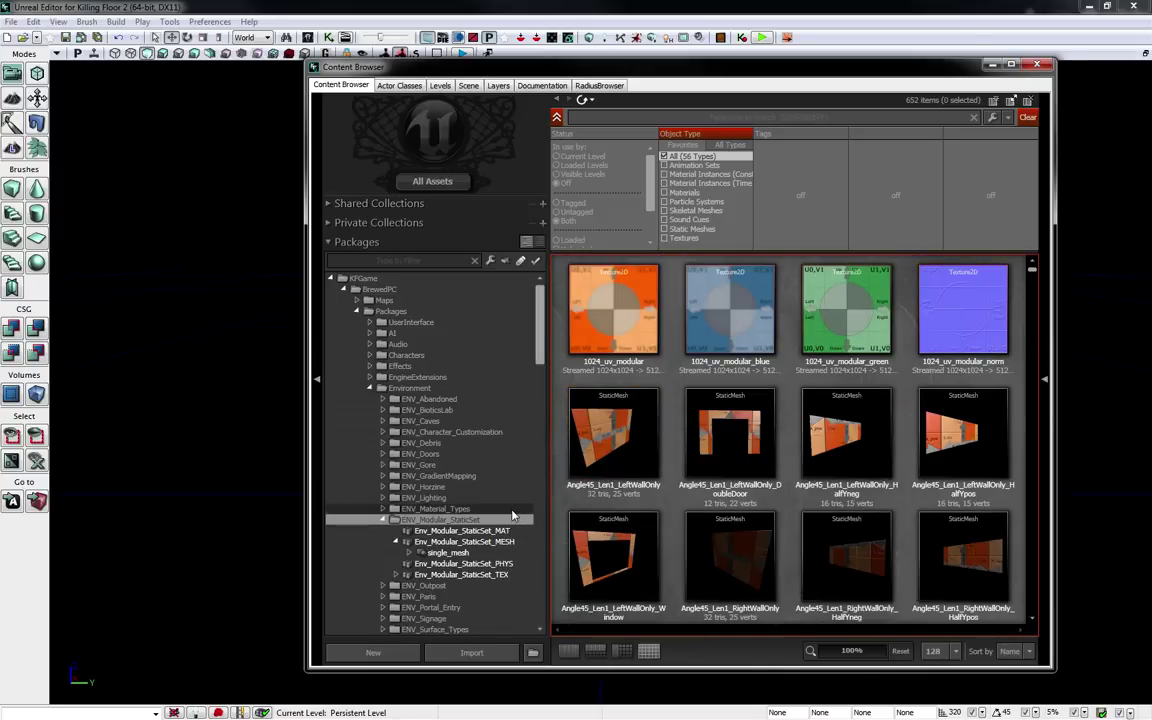
{"action": "left_click", "coordinate": [1038, 65]}
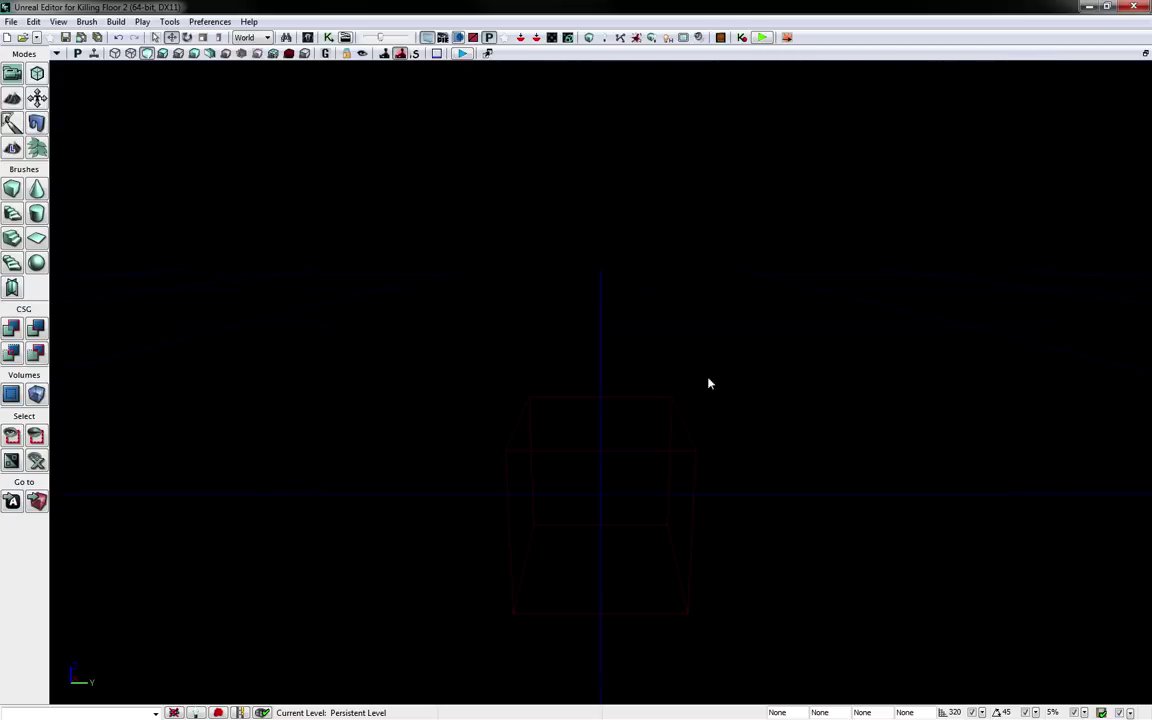
Fly the perspective camera around and restore the four-viewport layout
{"action": "left_click_drag", "start_coordinate": [700, 310], "coordinate": [700, 310]}
{"action": "left_click_drag", "start_coordinate": [622, 351], "coordinate": [622, 351]}
{"action": "left_click", "coordinate": [1146, 54]}
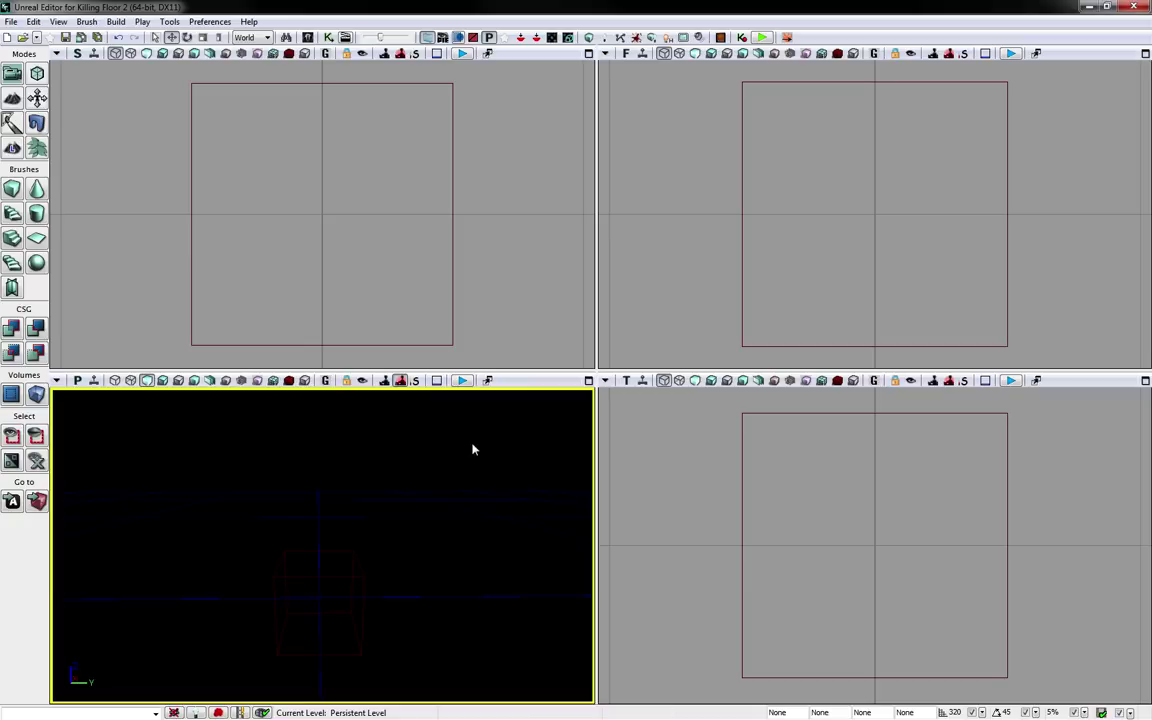
{"action": "right_click_drag", "start_coordinate": [310, 572], "coordinate": [409, 503]}
Set the top-left viewport to Side and check the Front and Top viewports
{"action": "left_click", "coordinate": [850, 530]}
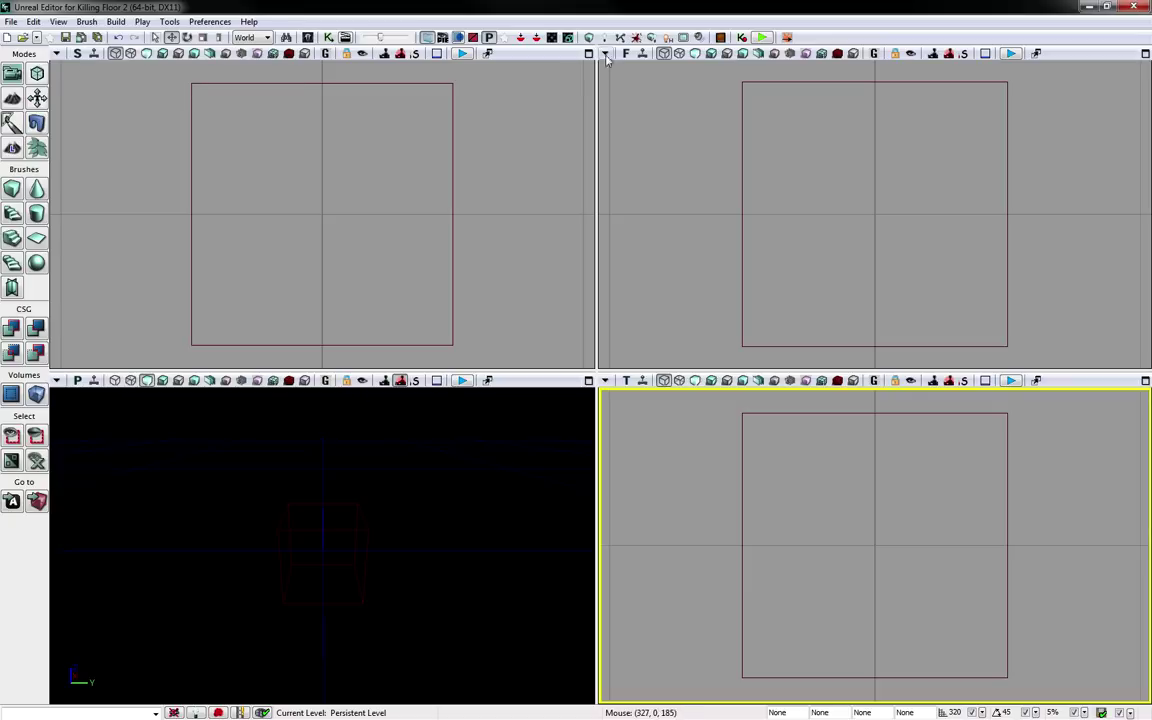
{"action": "left_click", "coordinate": [77, 53]}
{"action": "left_click", "coordinate": [77, 53]}
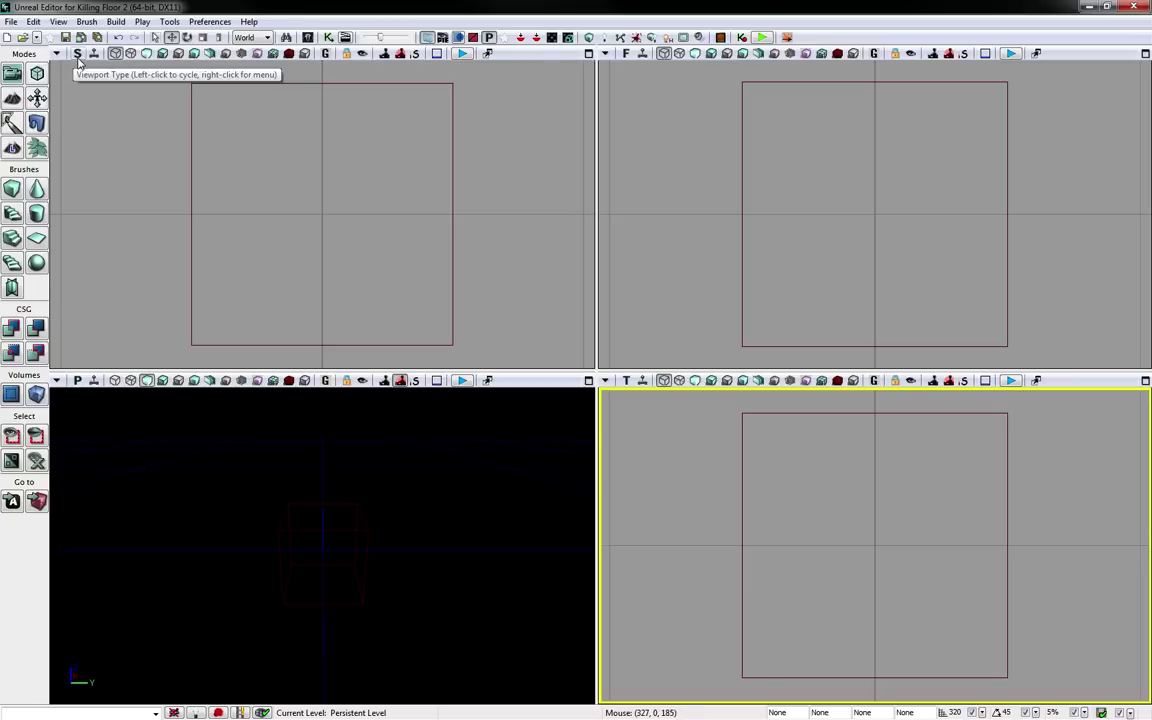
{"action": "right_click", "coordinate": [77, 53]}
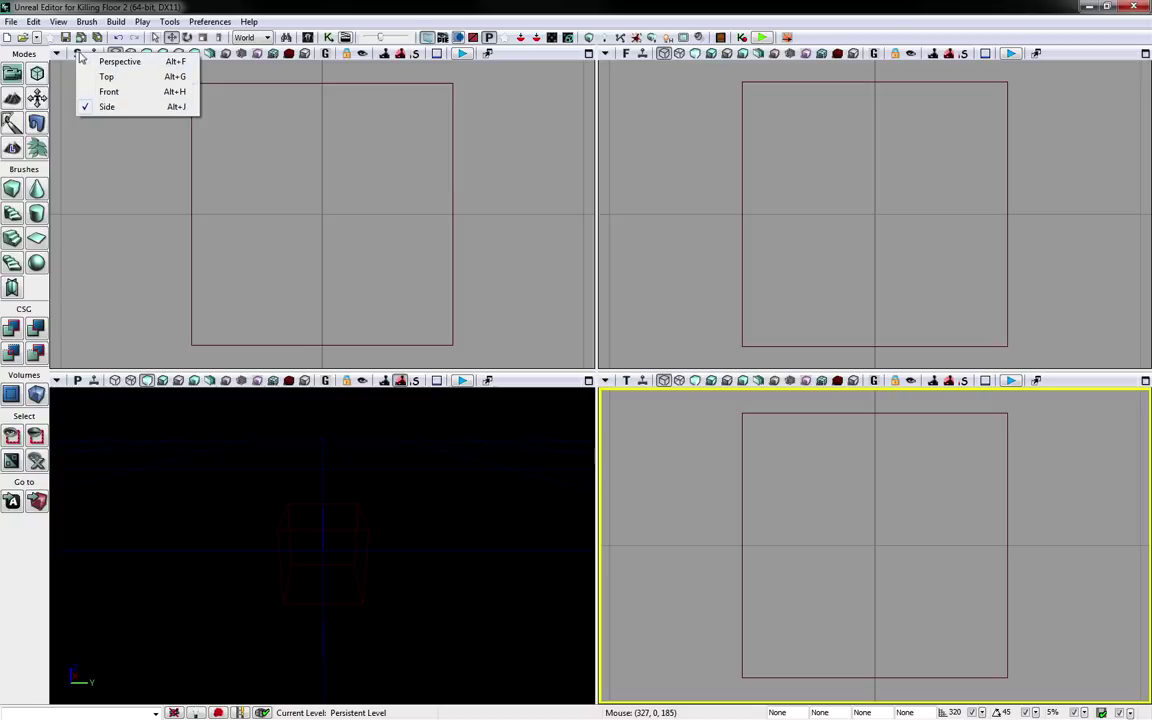
{"action": "left_click", "coordinate": [105, 72]}
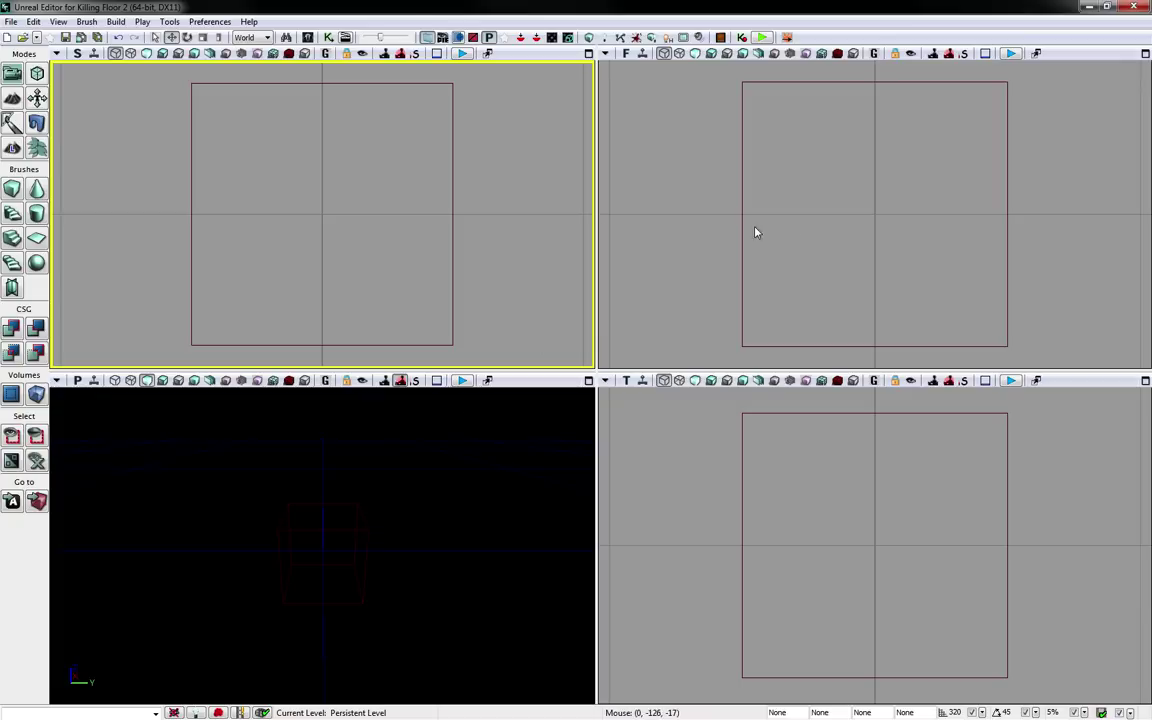
{"action": "left_click", "coordinate": [861, 195]}
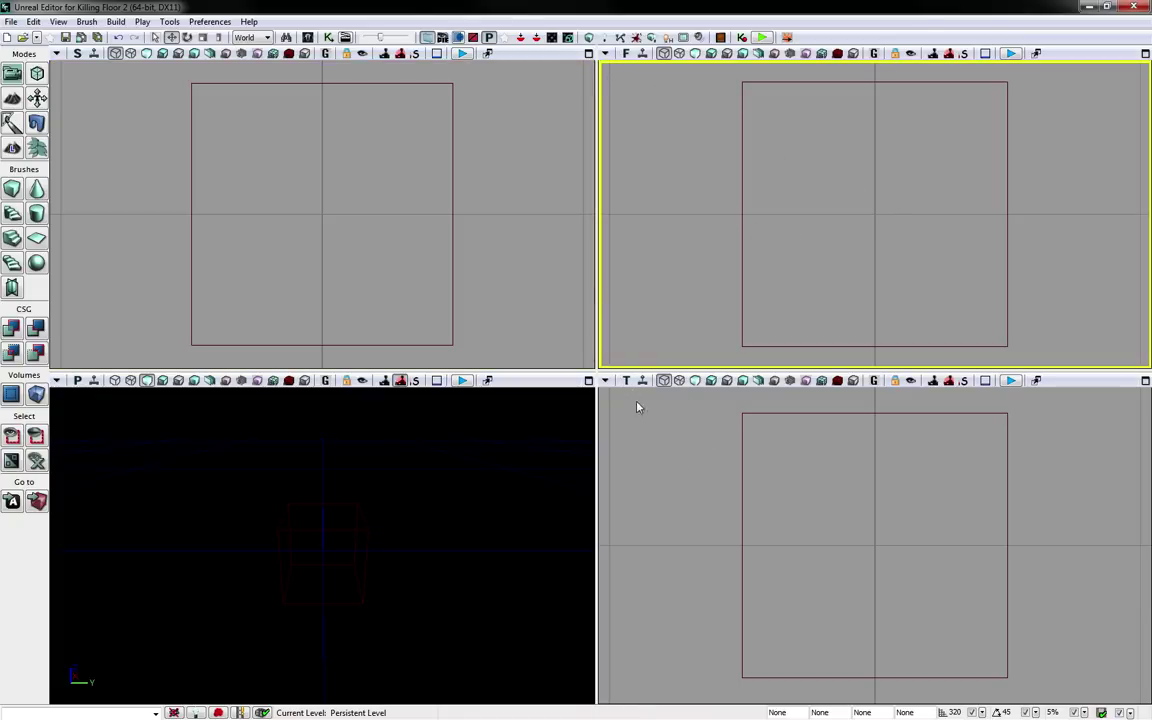
{"action": "left_click", "coordinate": [701, 500]}
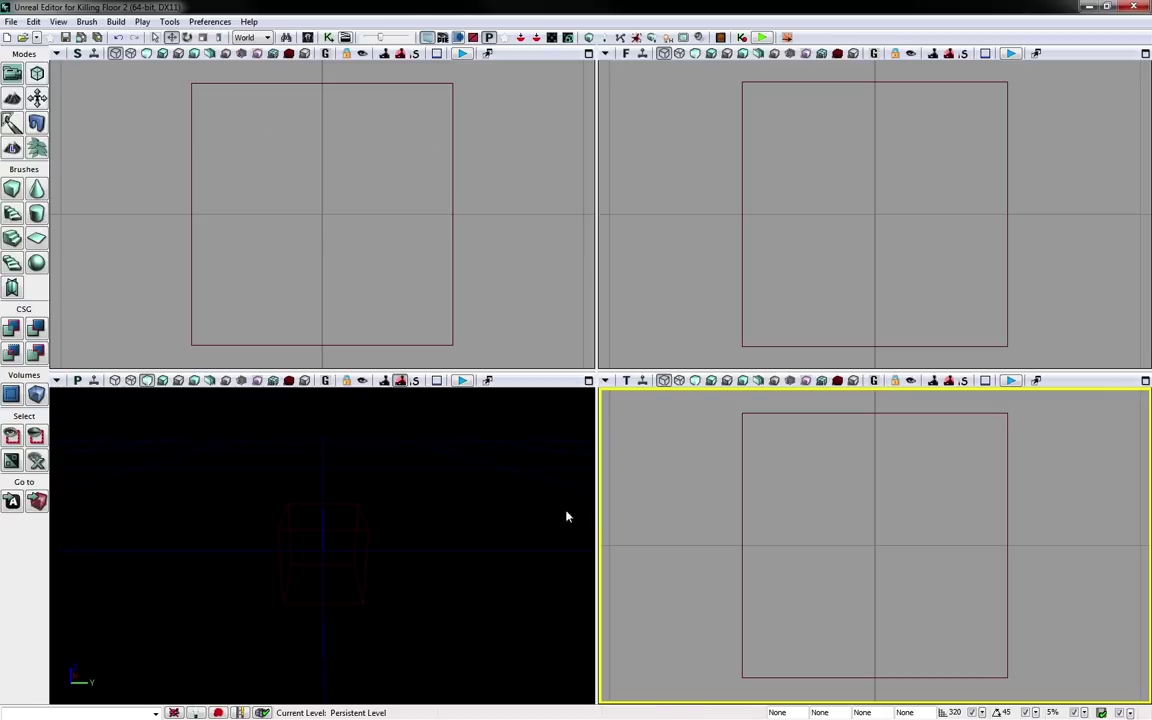
Try the 1x2 viewport configurations, ending with two viewports side by side
{"action": "left_click", "coordinate": [58, 21]}
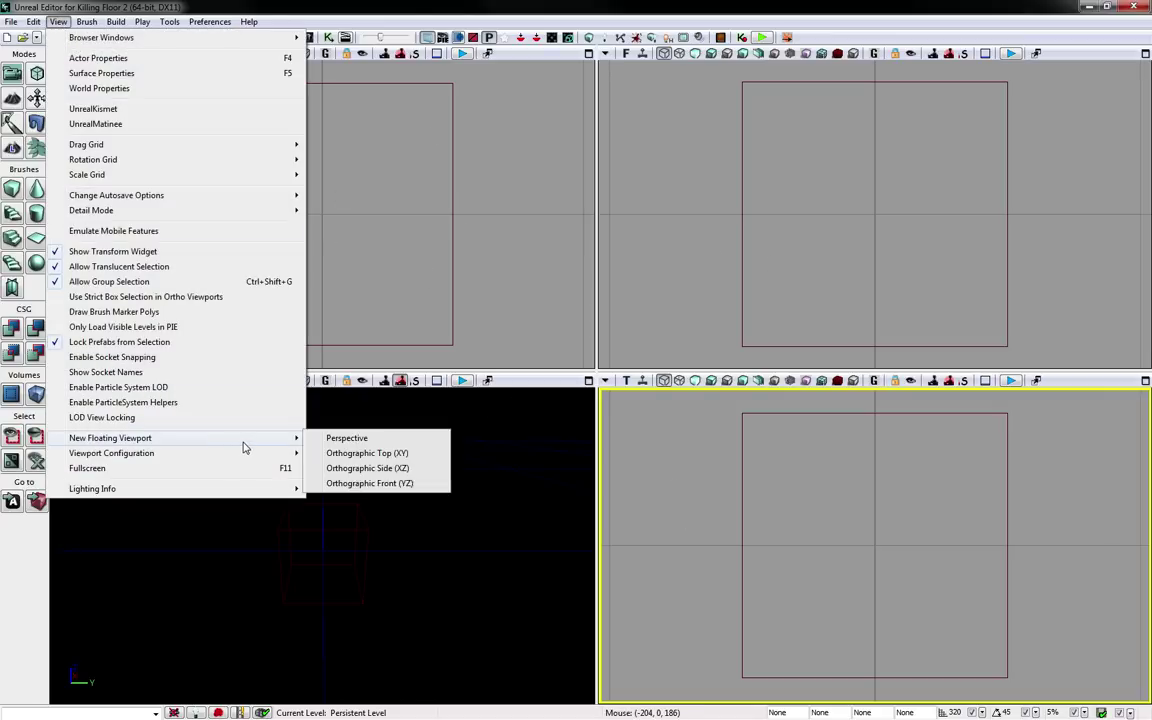
{"action": "mouse_move", "coordinate": [247, 458]}
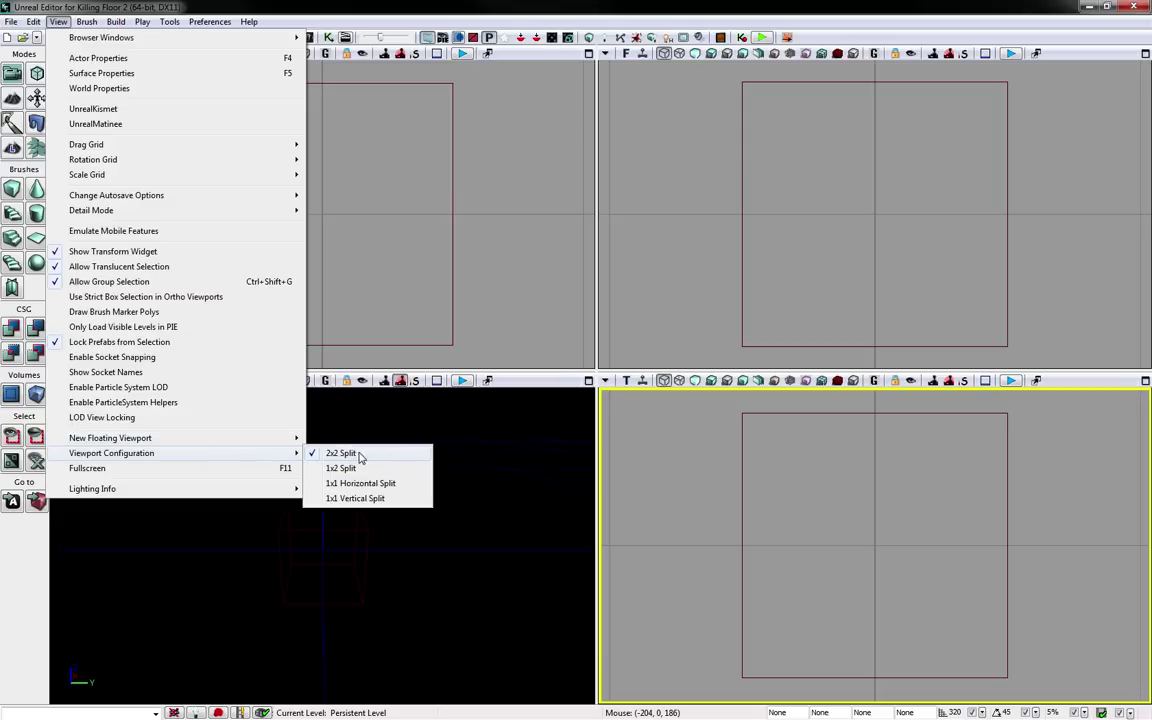
{"action": "left_click", "coordinate": [386, 469]}
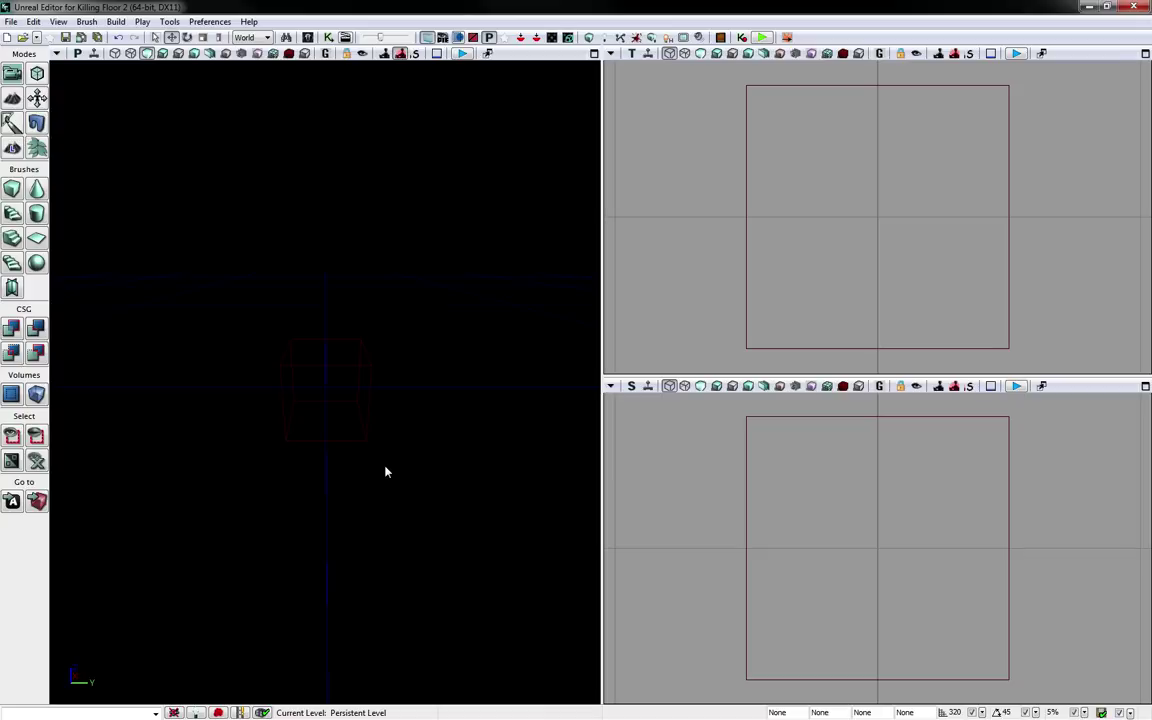
{"action": "left_click", "coordinate": [58, 21]}
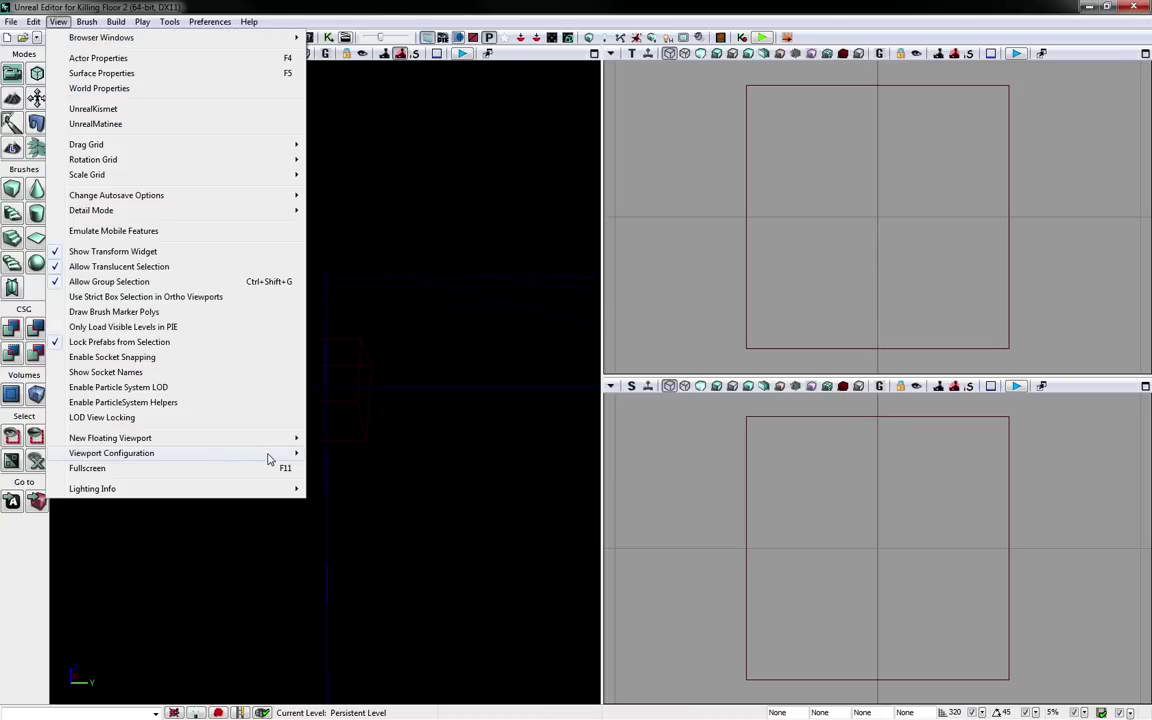
{"action": "mouse_move", "coordinate": [275, 456]}
{"action": "left_click", "coordinate": [340, 484]}
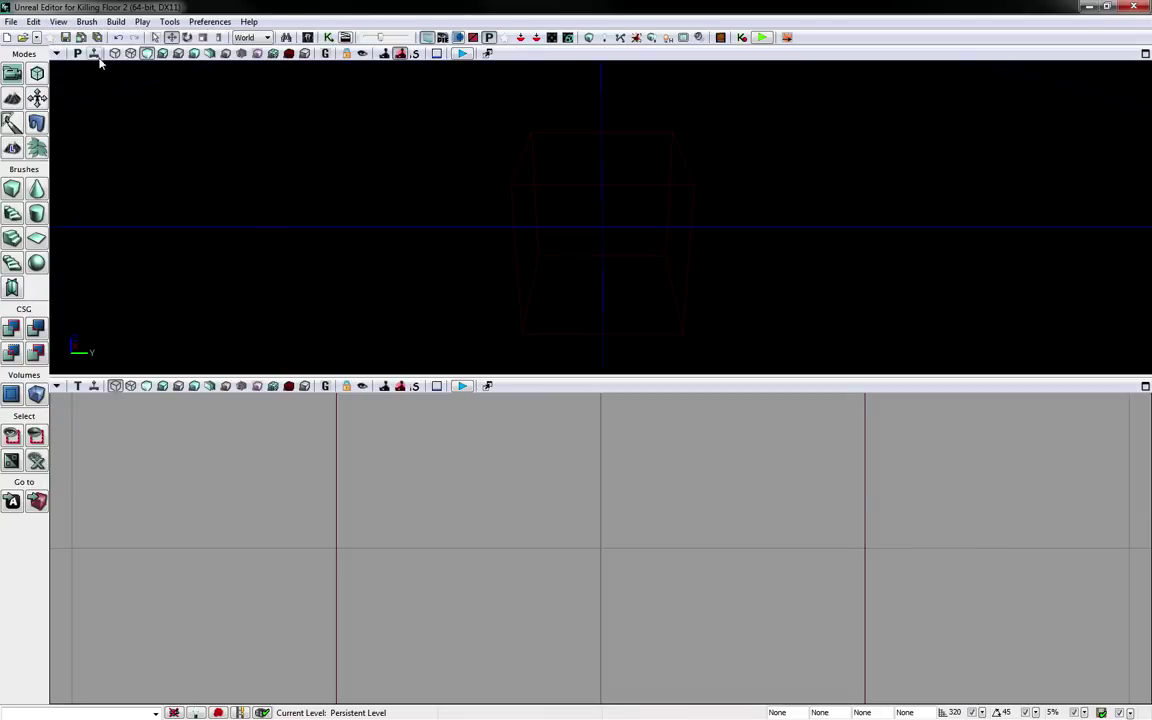
{"action": "left_click", "coordinate": [58, 21]}
{"action": "mouse_move", "coordinate": [33, 21]}
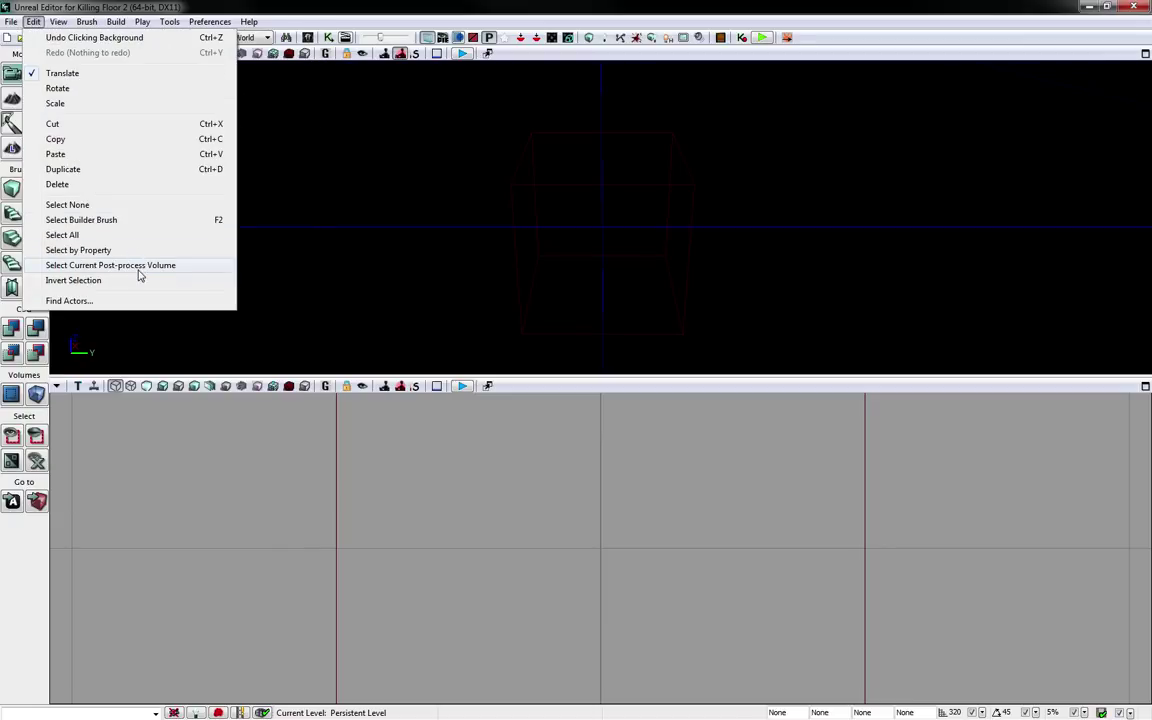
{"action": "mouse_move", "coordinate": [280, 455]}
{"action": "left_click", "coordinate": [383, 500]}
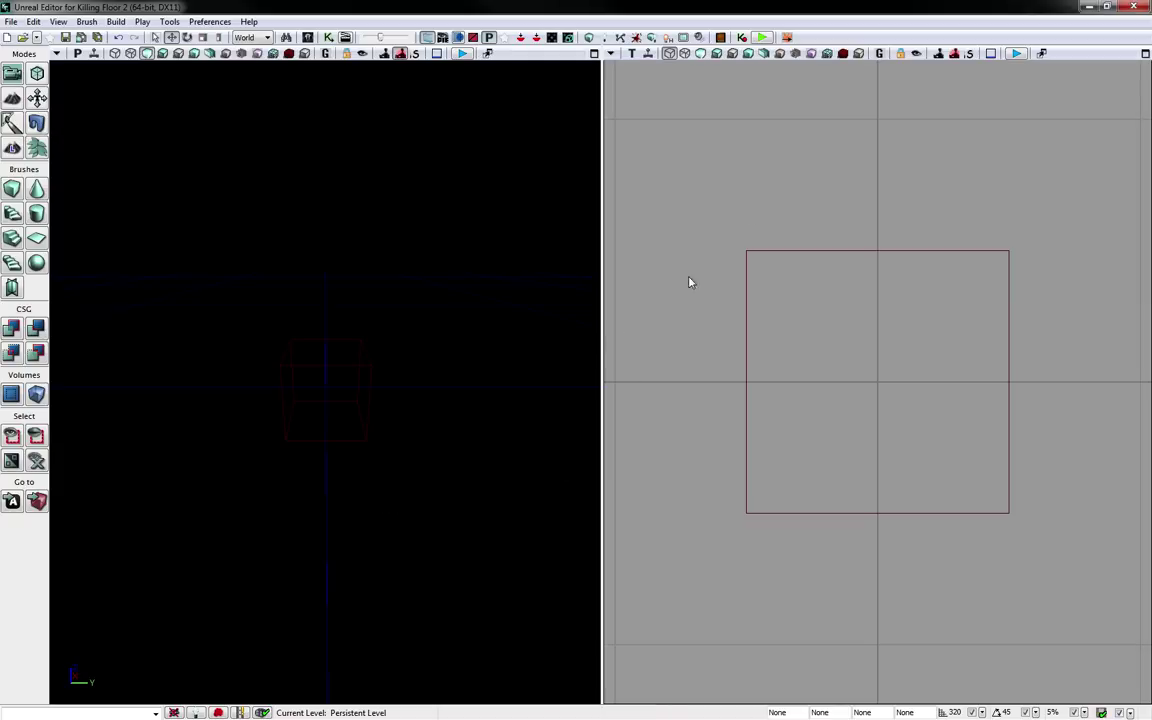
Switch the right viewport to Front, widen it, then restore the 2x2 layout
{"action": "left_click", "coordinate": [633, 56]}
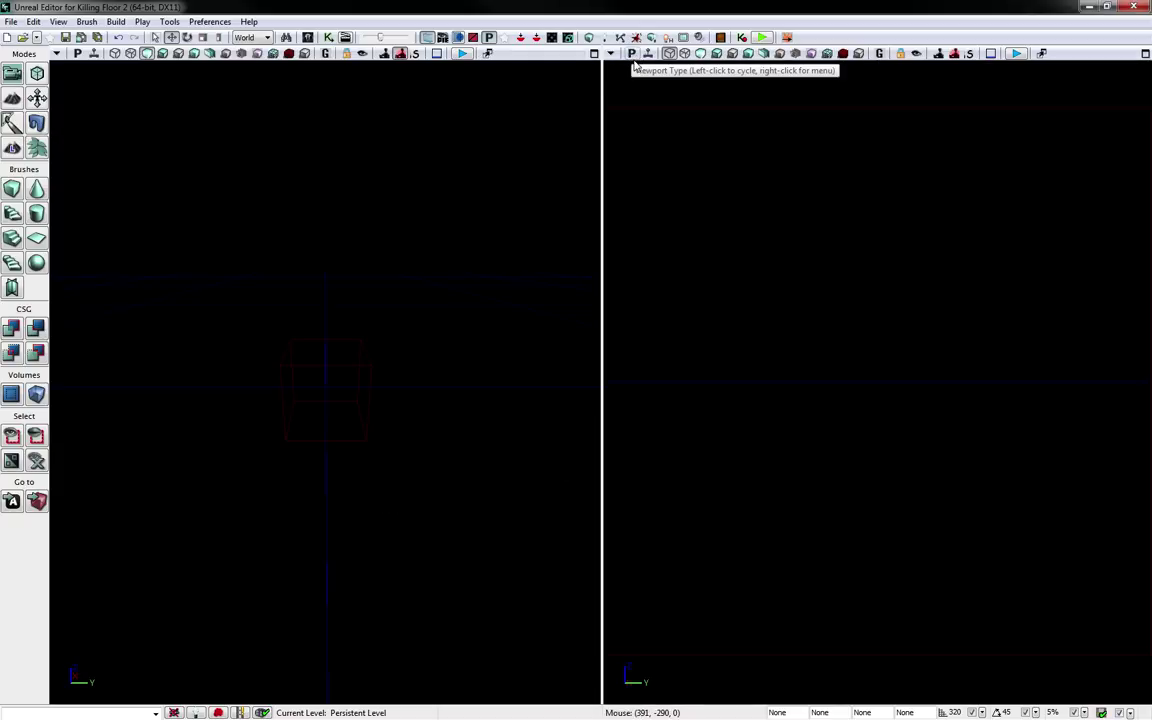
{"action": "left_click", "coordinate": [633, 56]}
{"action": "left_click", "coordinate": [633, 56]}
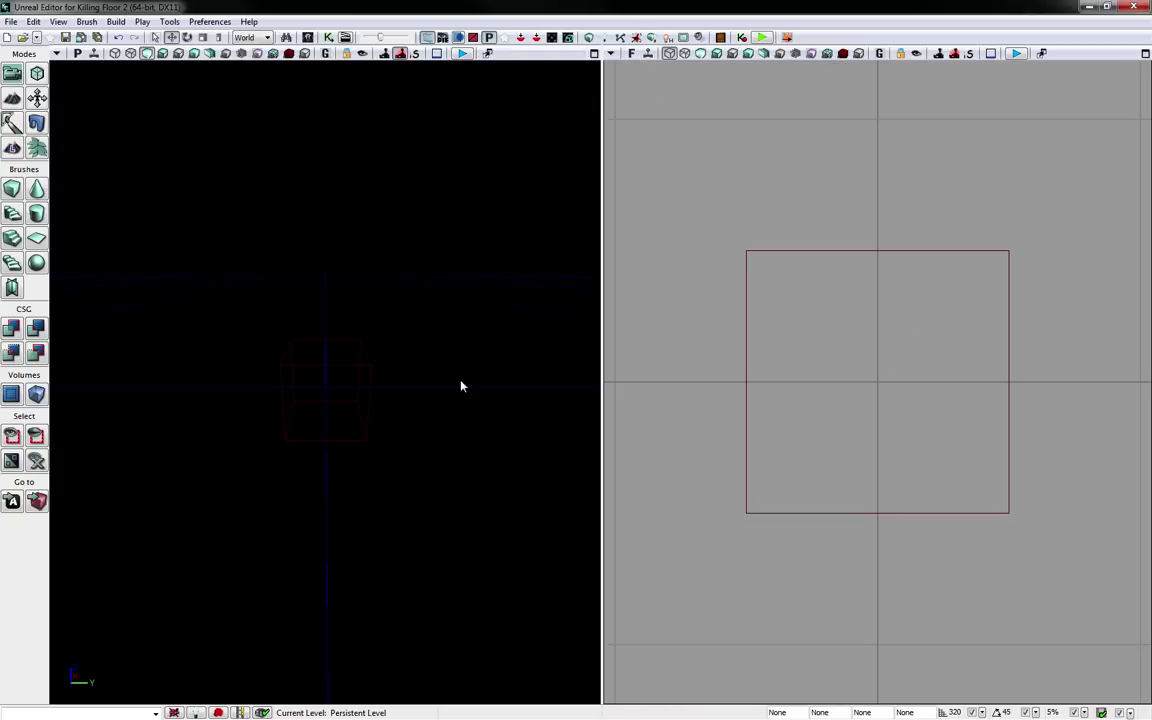
{"action": "left_click_drag", "start_coordinate": [601, 200], "coordinate": [584, 240]}
{"action": "left_click", "coordinate": [33, 21]}
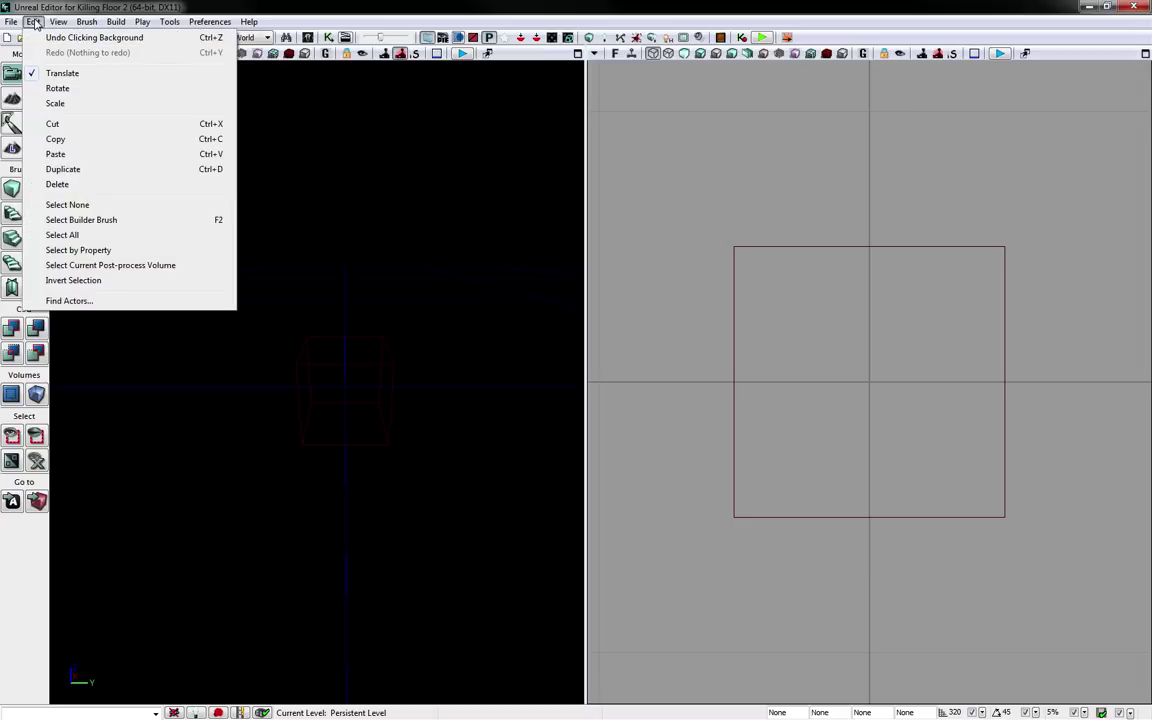
{"action": "mouse_move", "coordinate": [58, 21]}
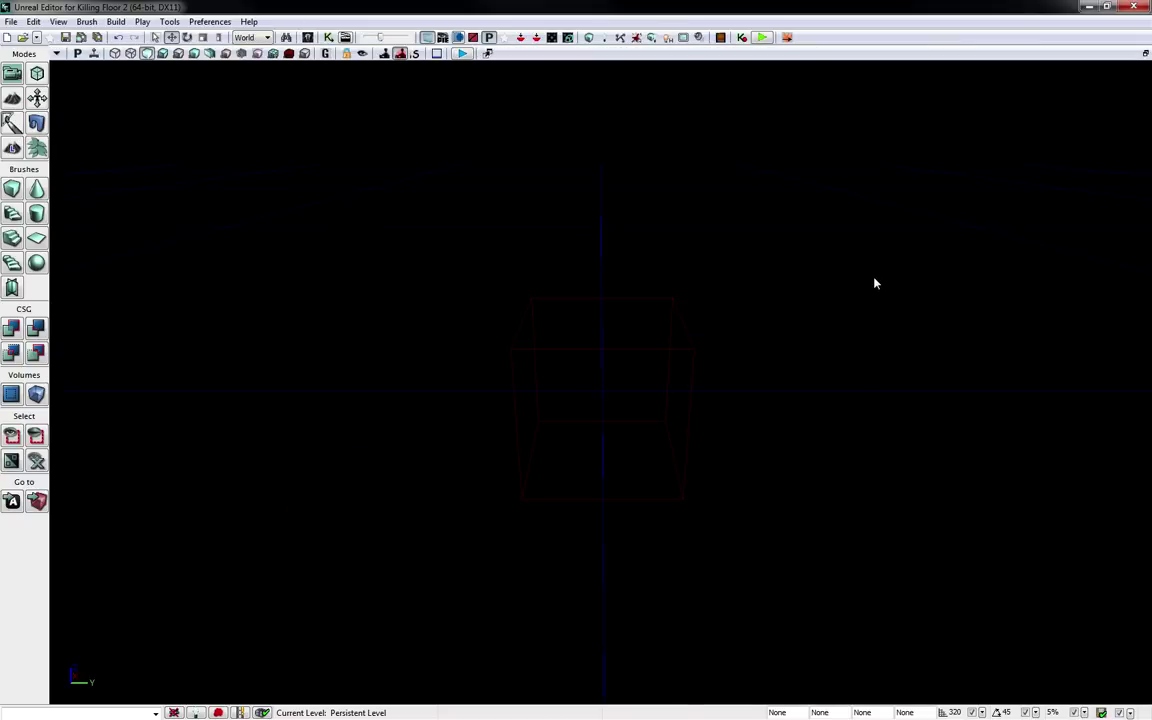
{"action": "left_click", "coordinate": [1145, 53]}
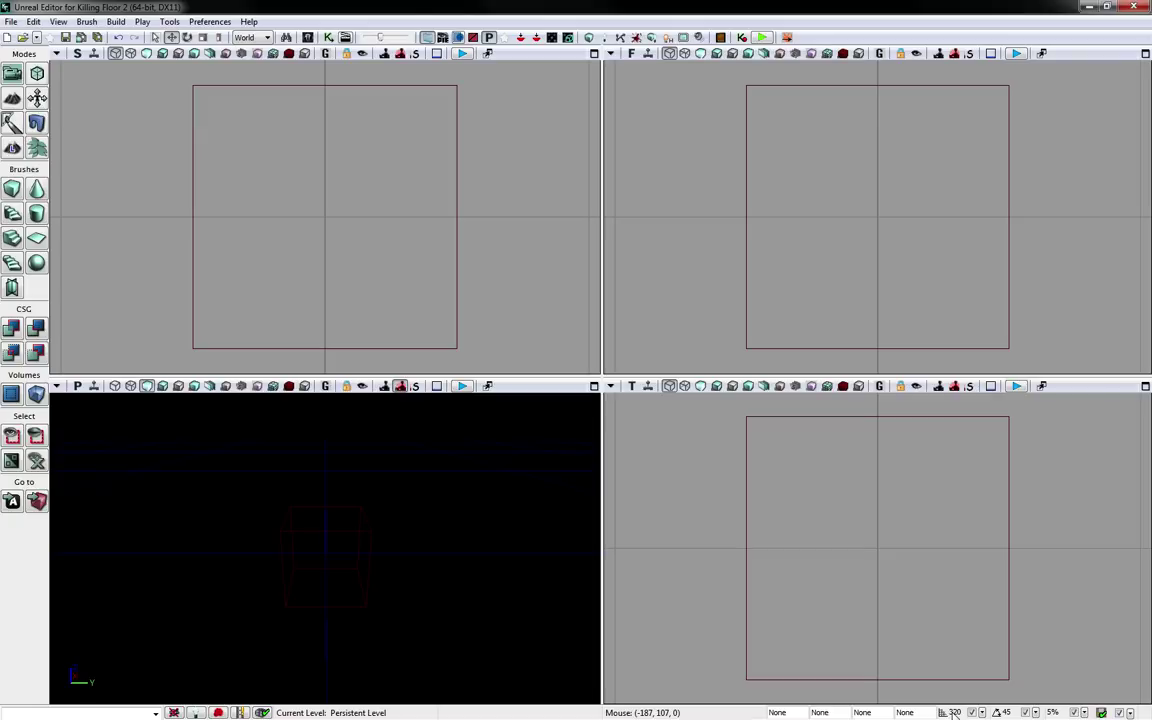
Recentre the builder brush in the side and top views and keep the drag grid at 320
{"action": "scroll", "coordinate": [538, 327], "scroll_direction": "down", "scroll_amount": 3}
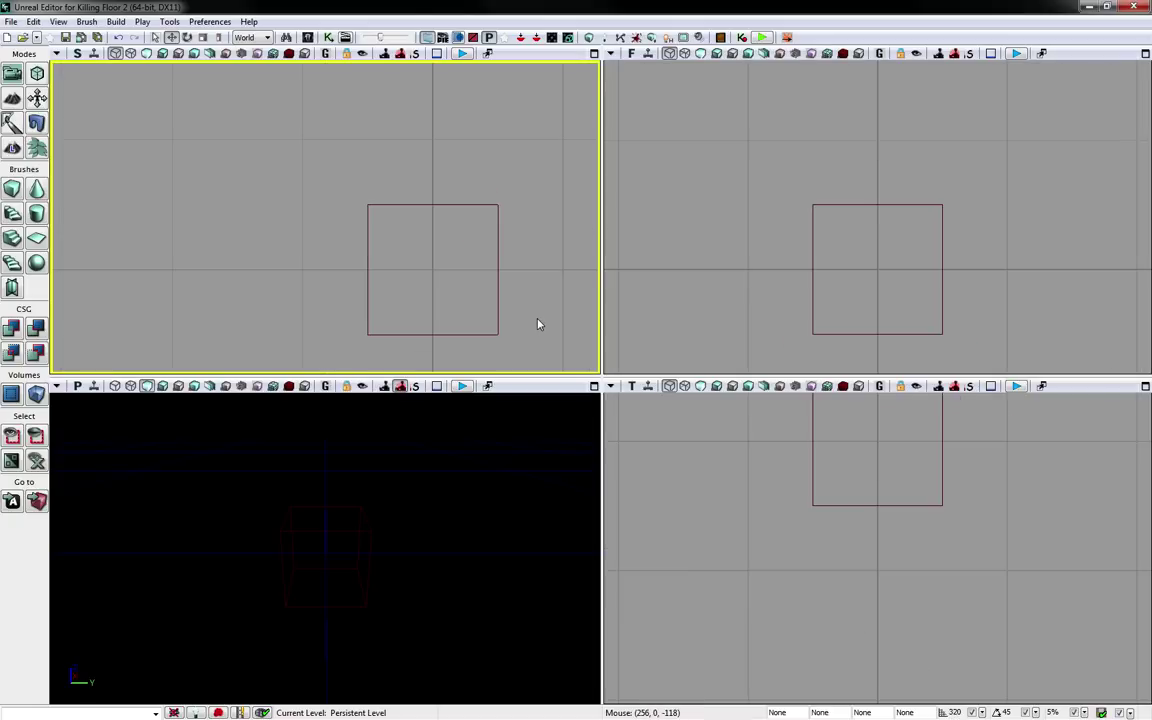
{"action": "left_click_drag", "start_coordinate": [481, 296], "coordinate": [391, 244]}
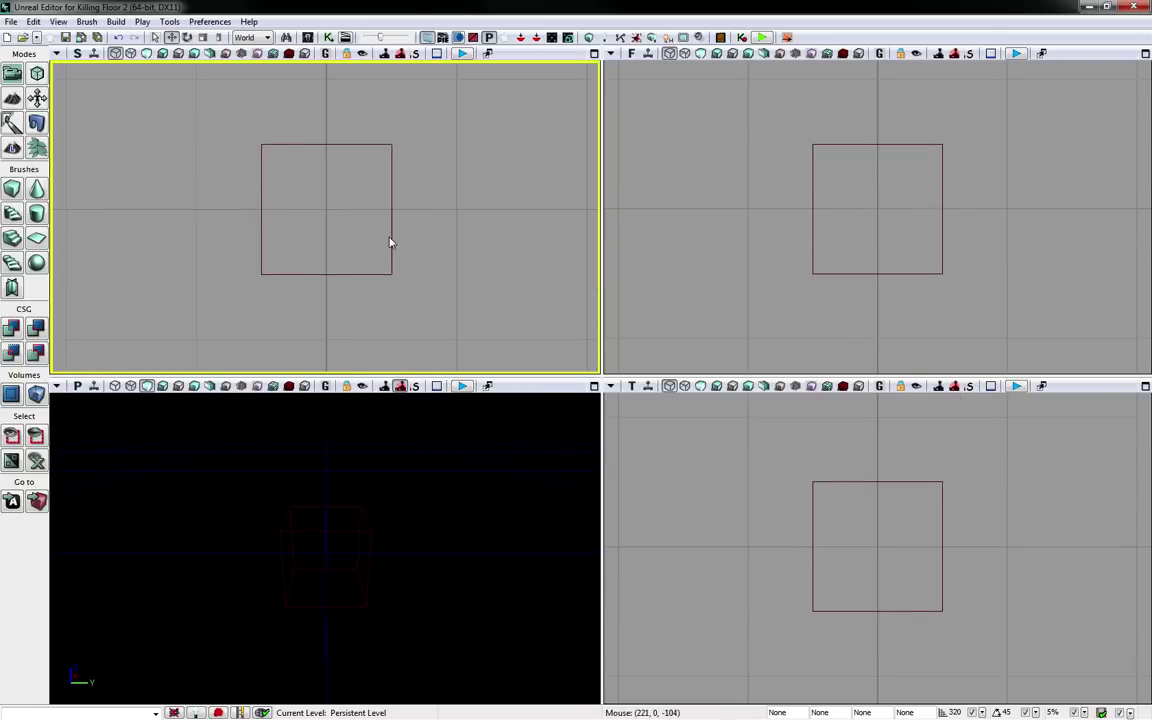
{"action": "left_click", "coordinate": [981, 712]}
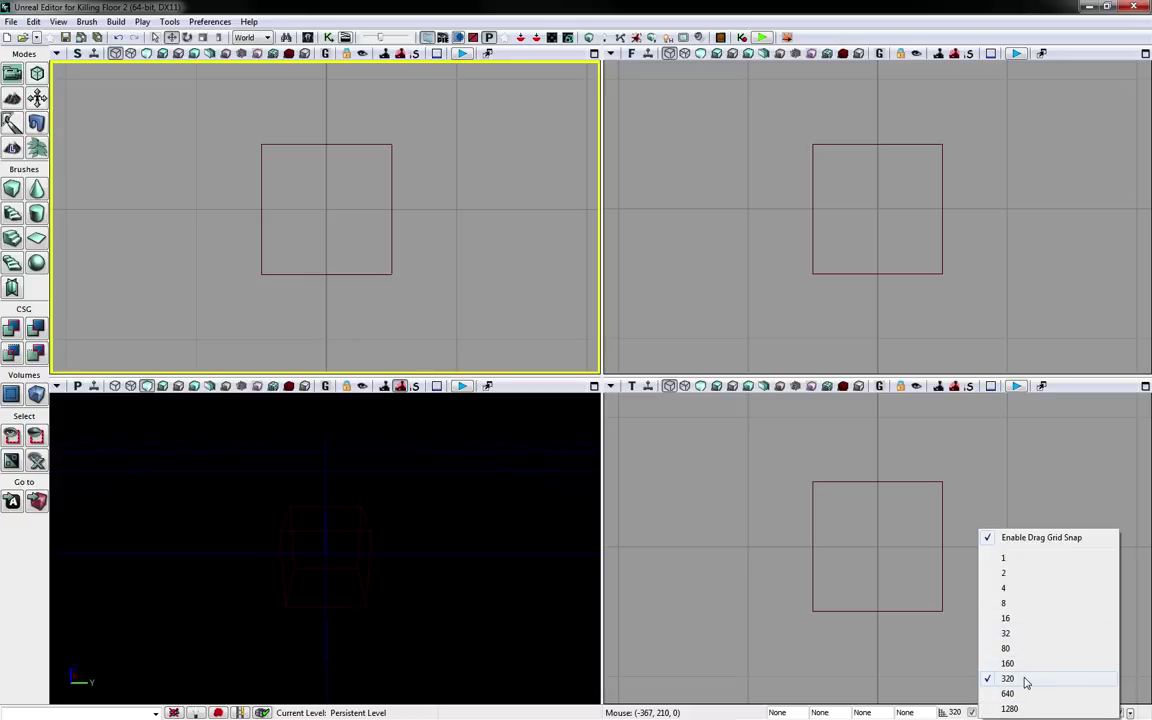
{"action": "left_click", "coordinate": [1025, 682]}
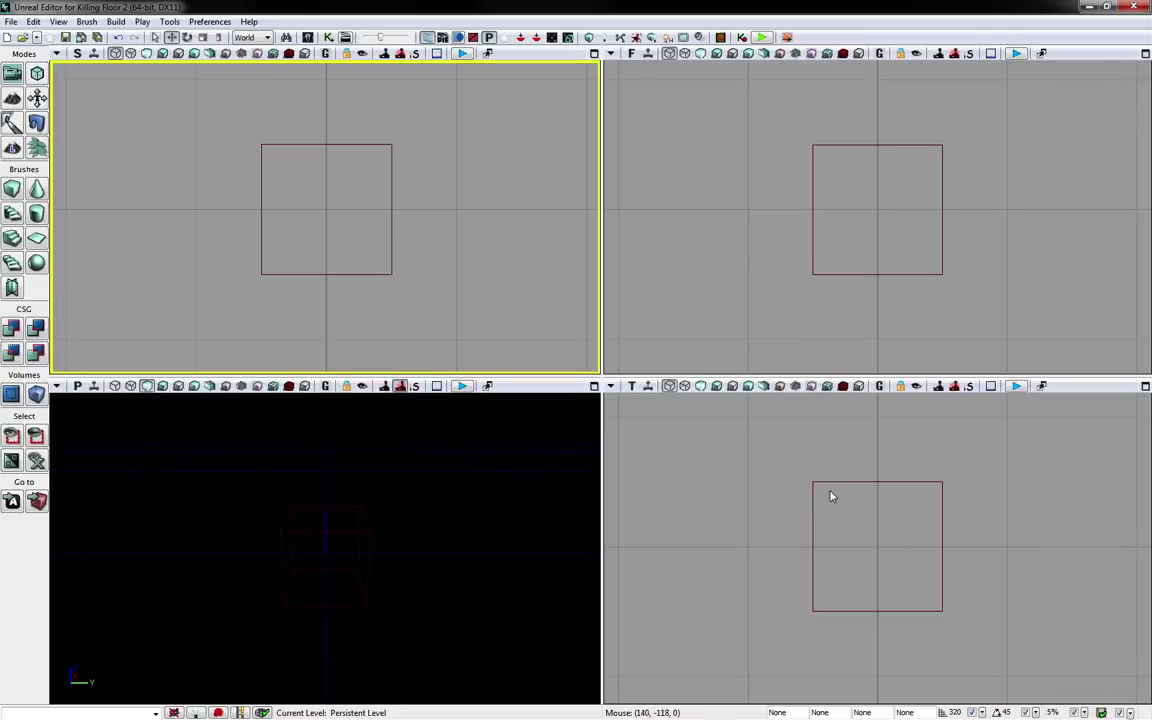
{"action": "left_click_drag", "start_coordinate": [746, 400], "coordinate": [704, 427]}
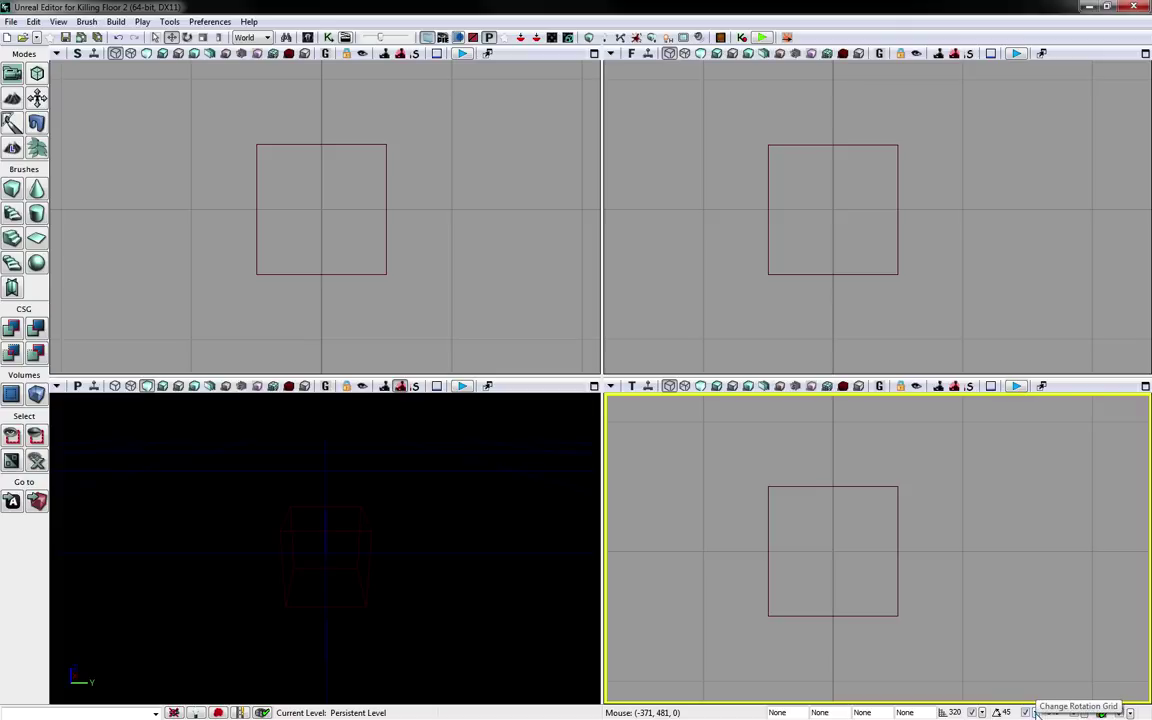
Confirm the 45 degree rotation snap and maximize the perspective viewport
{"action": "left_click", "coordinate": [1037, 712]}
{"action": "left_click", "coordinate": [1037, 695]}
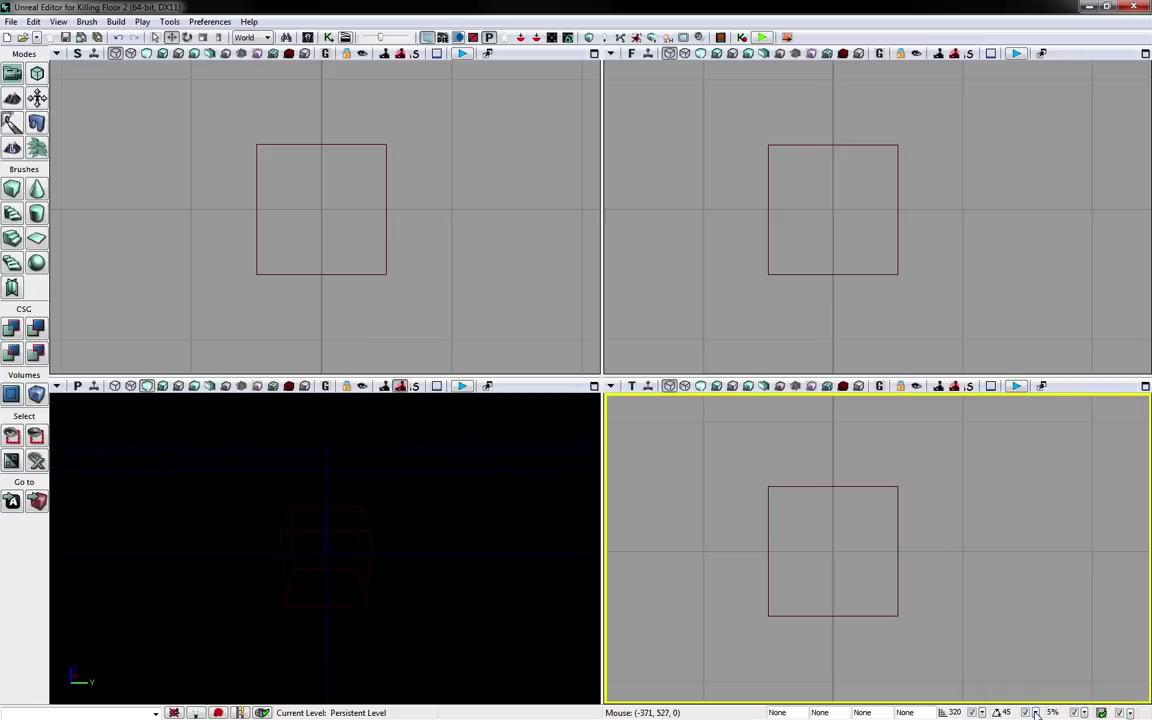
{"action": "left_click", "coordinate": [1035, 712]}
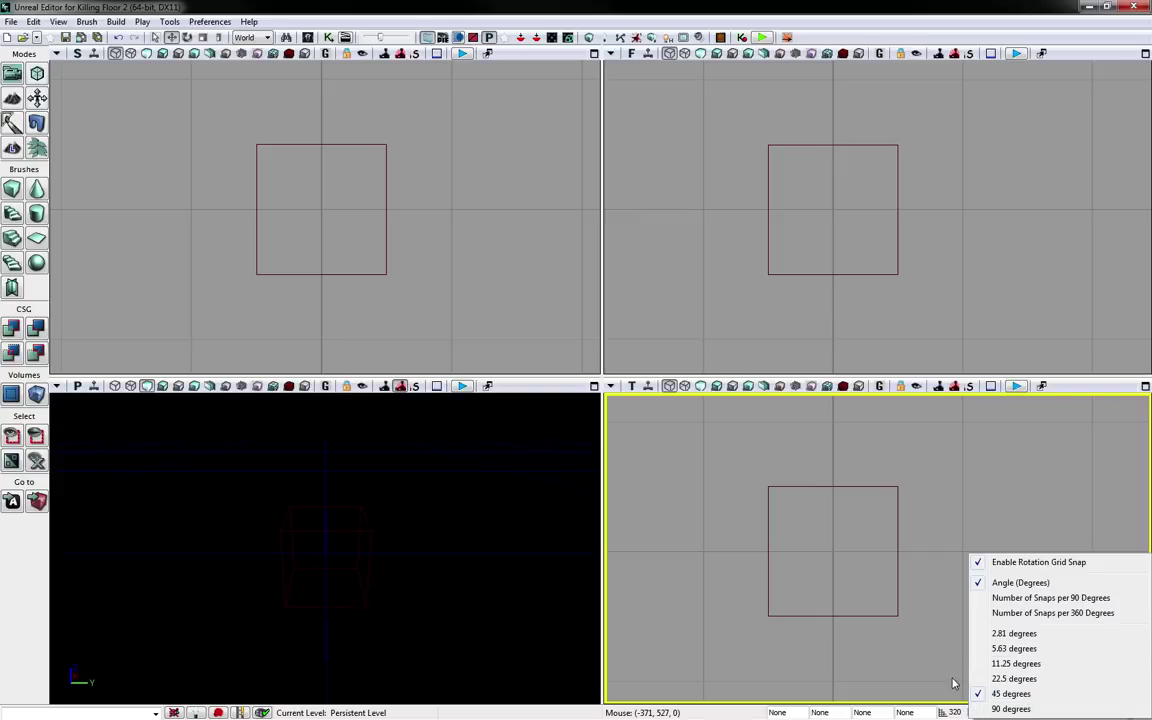
{"action": "left_click", "coordinate": [863, 618]}
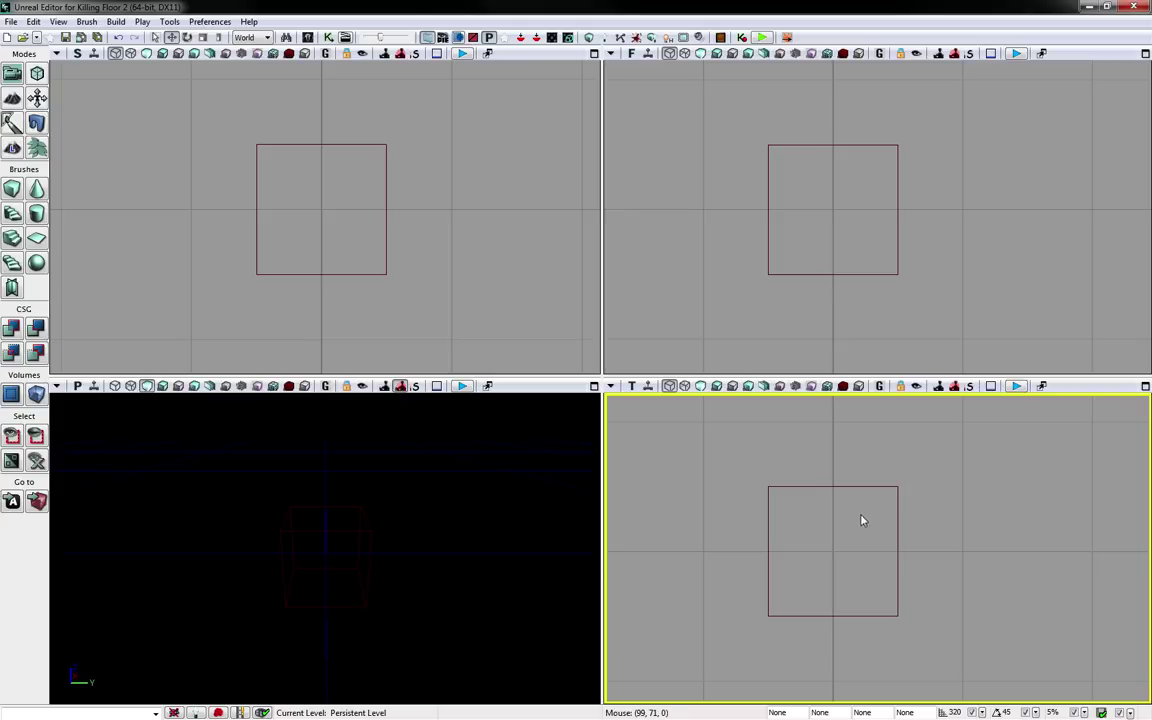
{"action": "left_click", "coordinate": [594, 386]}
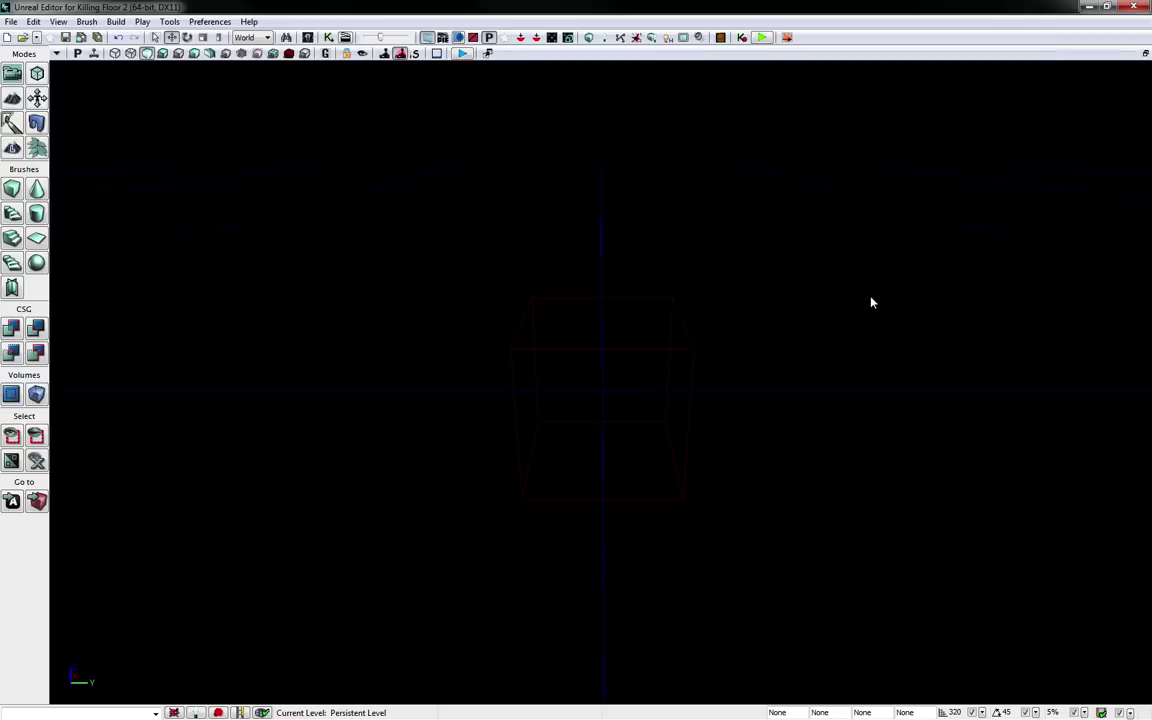
Open the Content Browser, close it with Alt+F4, reopen it with Ctrl+Shift+F, and close it
{"action": "left_click", "coordinate": [308, 38]}
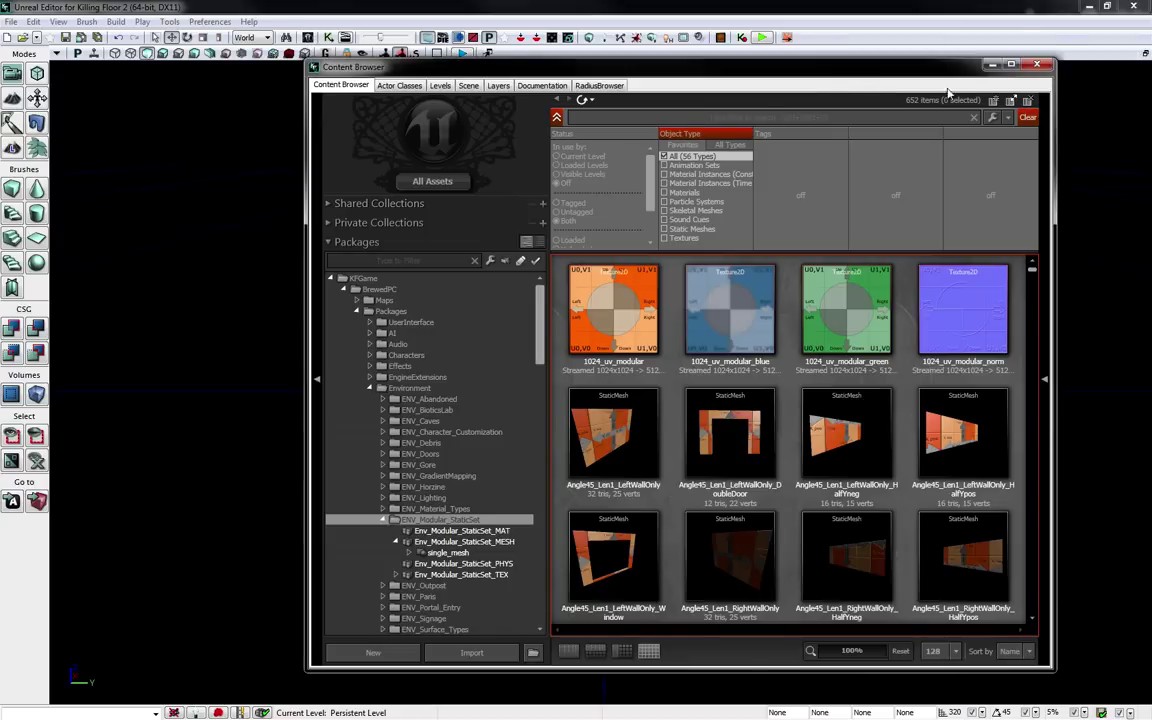
{"action": "key", "text": "alt+F4"}
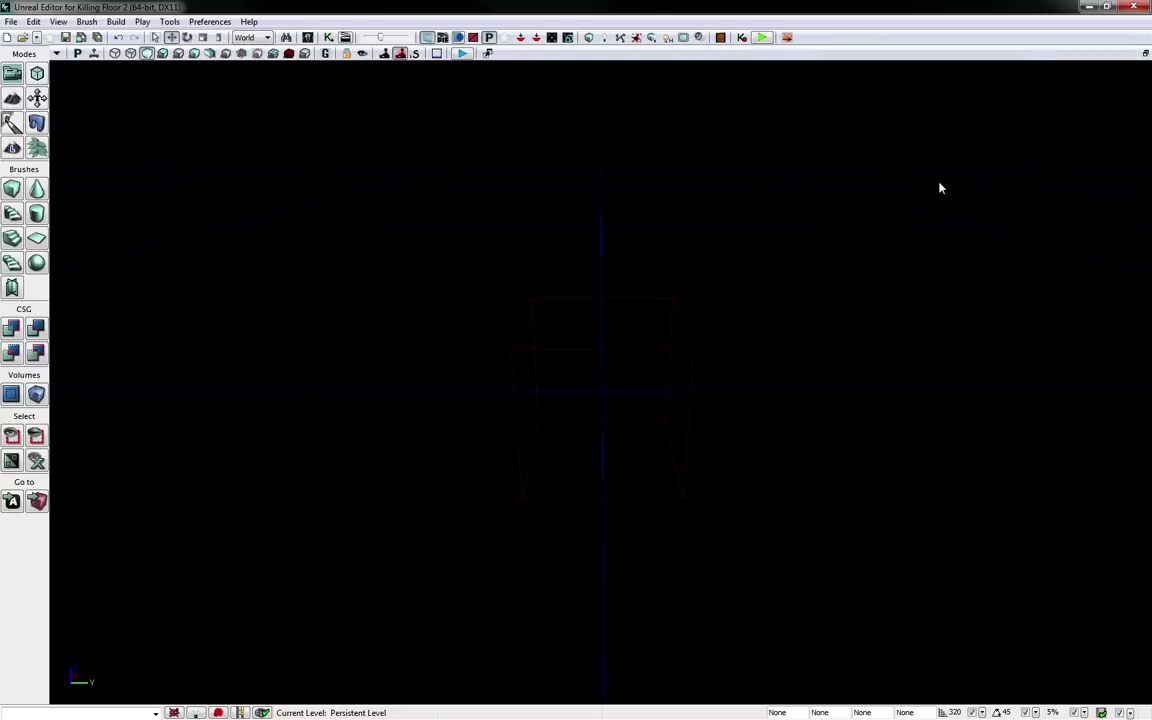
{"action": "key", "text": "ctrl+shift+f"}
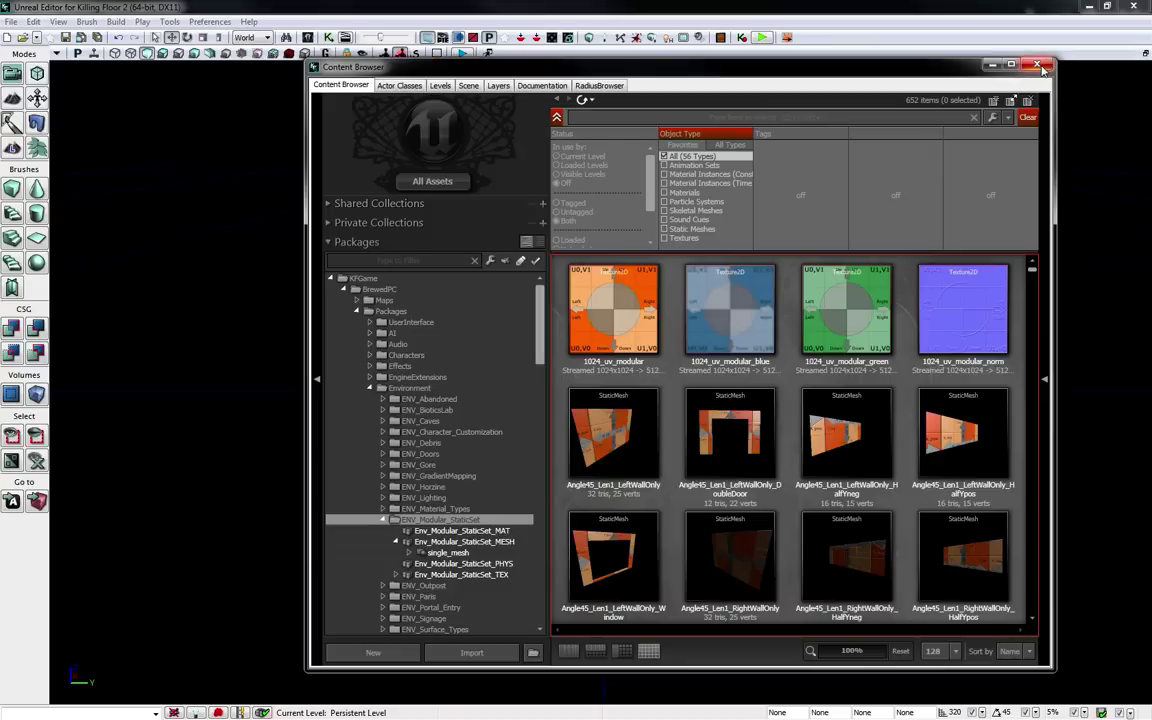
{"action": "left_click", "coordinate": [1038, 65]}
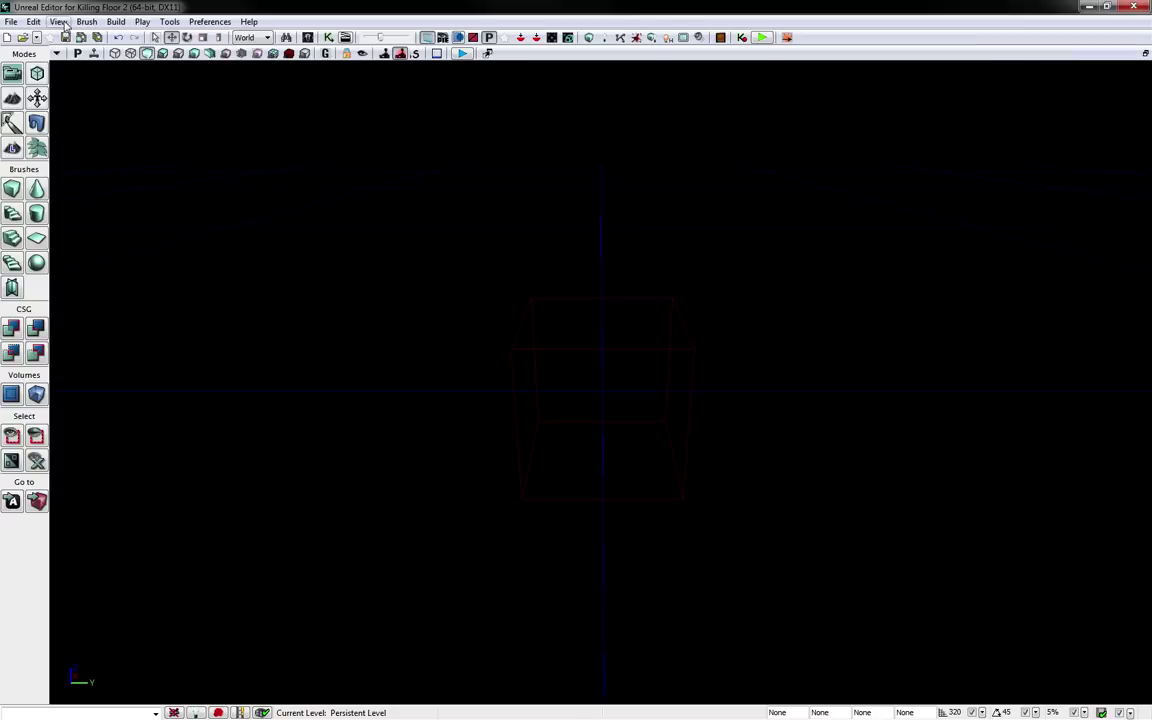
Reopen the Content Browser from the menu, scroll through its meshes, then close it
{"action": "left_click", "coordinate": [60, 22]}
{"action": "mouse_move", "coordinate": [70, 38]}
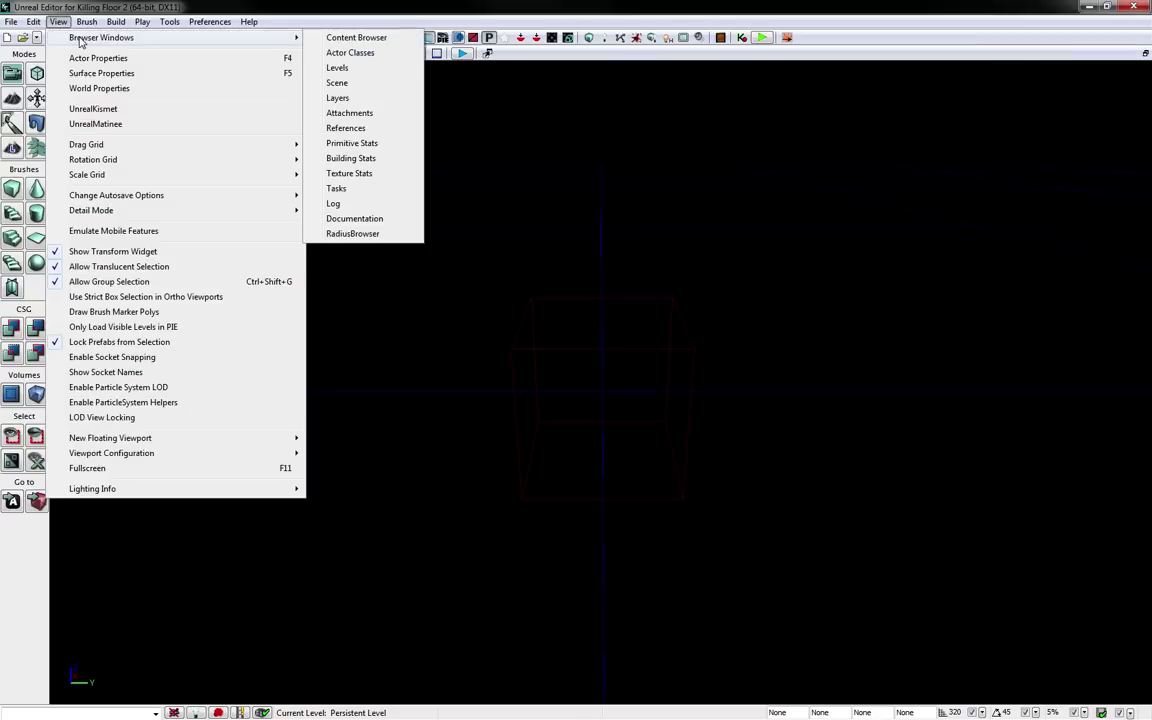
{"action": "left_click", "coordinate": [362, 38]}
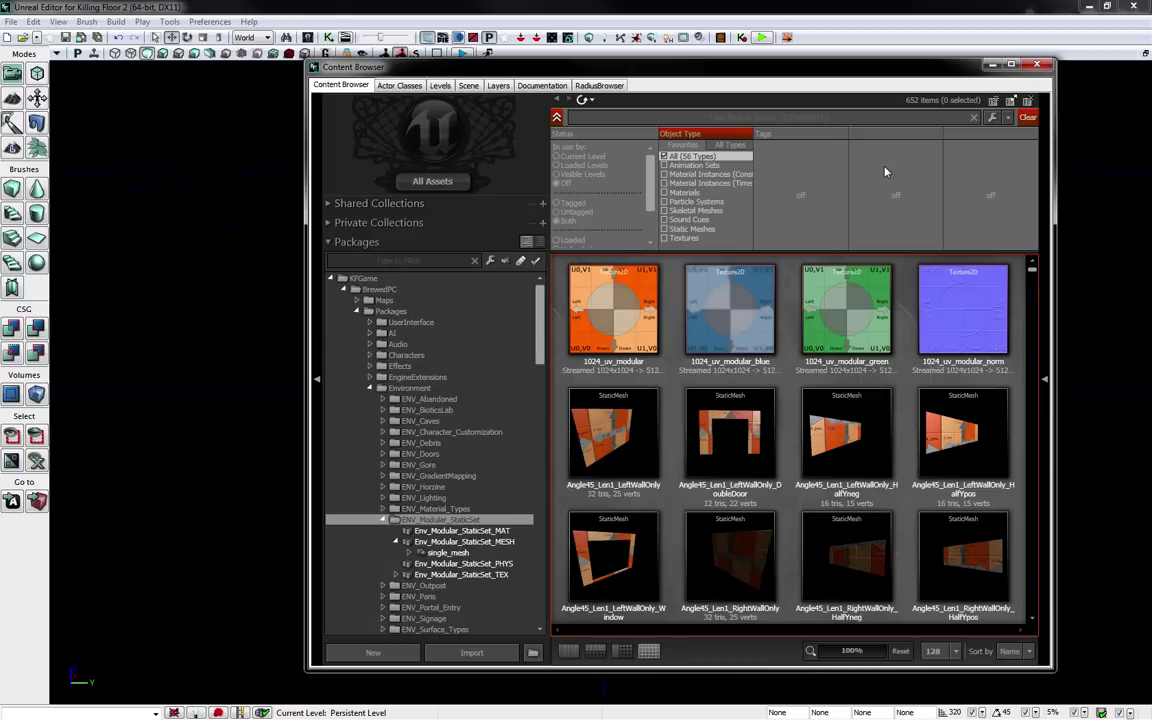
{"action": "scroll", "coordinate": [904, 388], "scroll_direction": "down", "scroll_amount": 1}
{"action": "scroll", "coordinate": [904, 388], "scroll_direction": "up", "scroll_amount": 1}
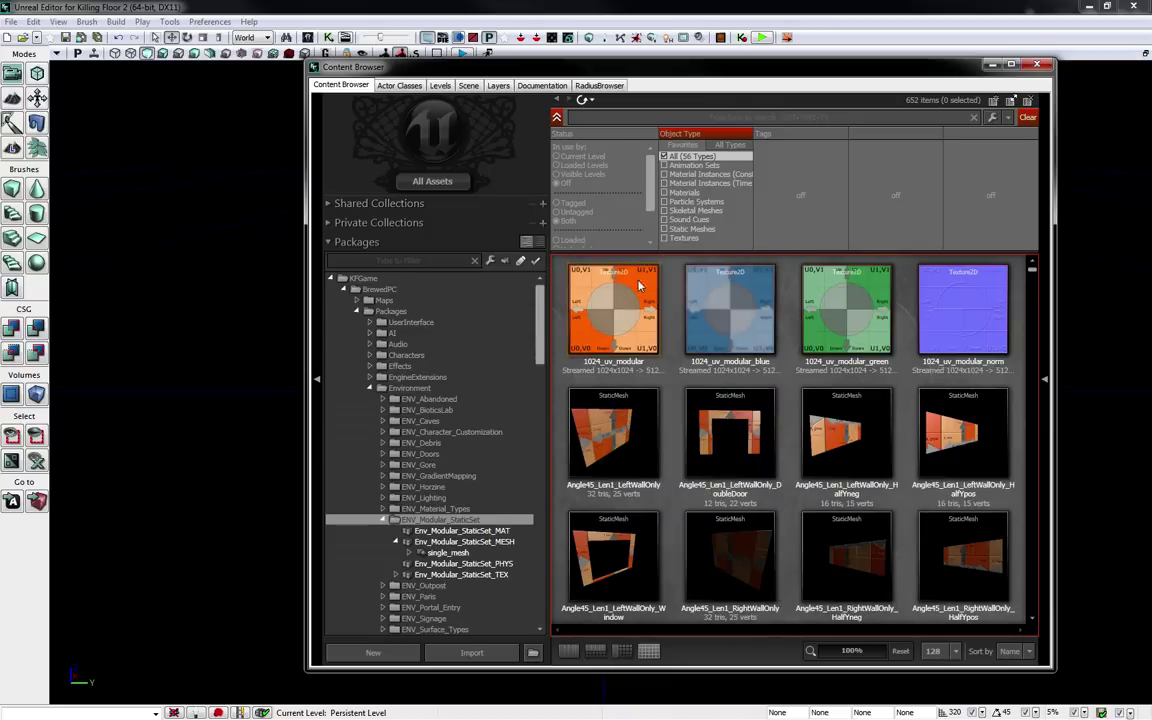
{"action": "left_click", "coordinate": [1036, 64]}
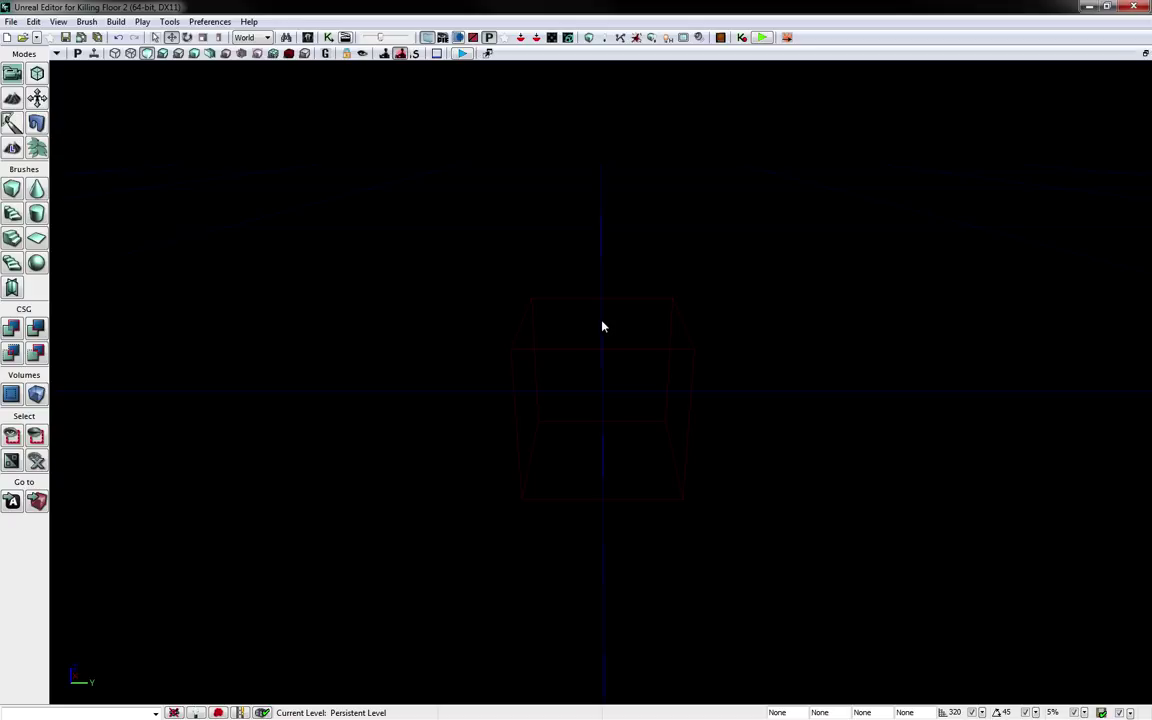
{"action": "mouse_move", "coordinate": [603, 326]}
{"action": "left_mouse_down"}
{"action": "mouse_move", "coordinate": [603, 225]}
{"action": "mouse_move", "coordinate": [603, 325]}
{"action": "mouse_move", "coordinate": [640, 295]}
{"action": "left_mouse_up"}
{"action": "key", "text": "Up"}
{"action": "key", "text": "Up"}
{"action": "key", "text": "Down"}
{"action": "key", "text": "Up"}
{"action": "key", "text": "Left"}
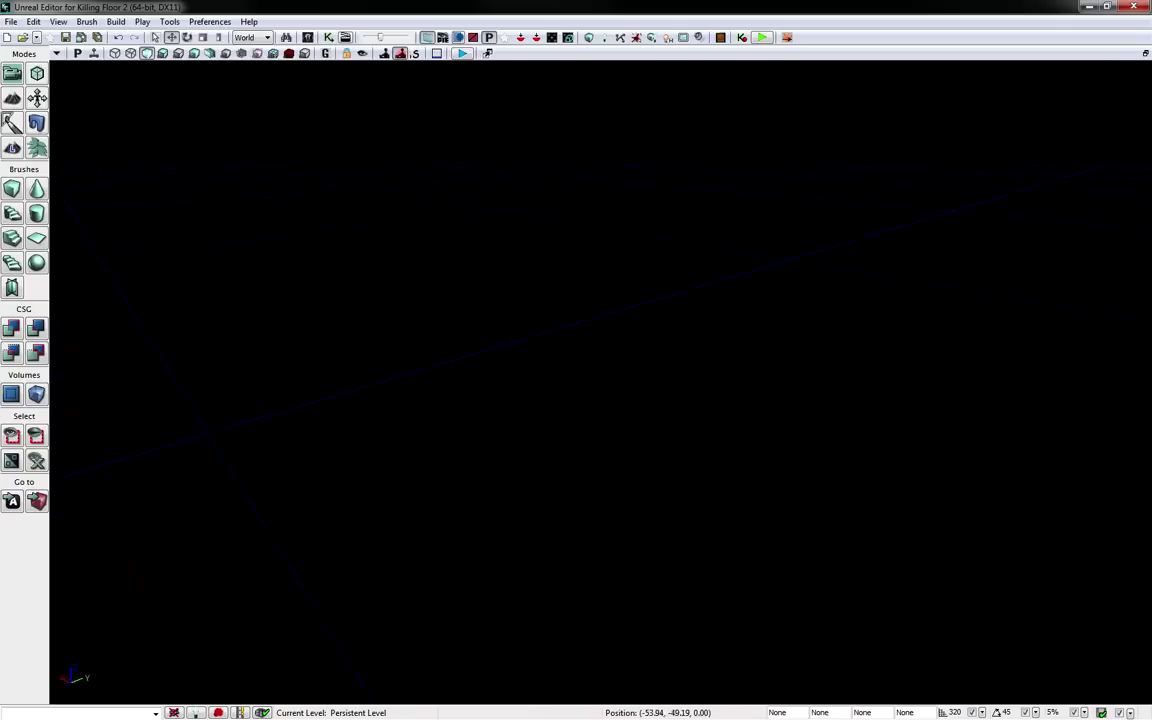
{"action": "key", "text": "Up"}
{"action": "key", "text": "Left"}
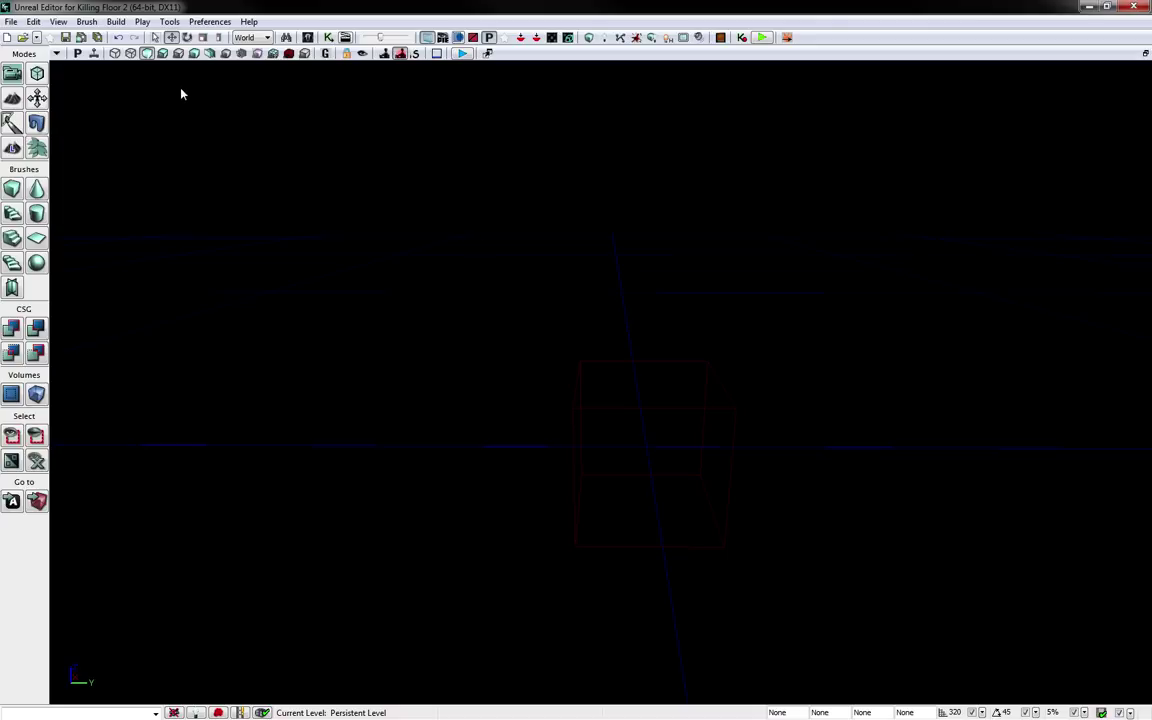
{"action": "mouse_move", "coordinate": [604, 530]}
{"action": "left_mouse_down"}
{"action": "mouse_move", "coordinate": [604, 500]}
{"action": "mouse_move", "coordinate": [582, 536]}
{"action": "mouse_move", "coordinate": [566, 512]}
{"action": "left_mouse_up"}
{"action": "right_click", "coordinate": [605, 500]}
{"action": "left_click", "coordinate": [558, 388]}
{"action": "left_click", "coordinate": [555, 336]}
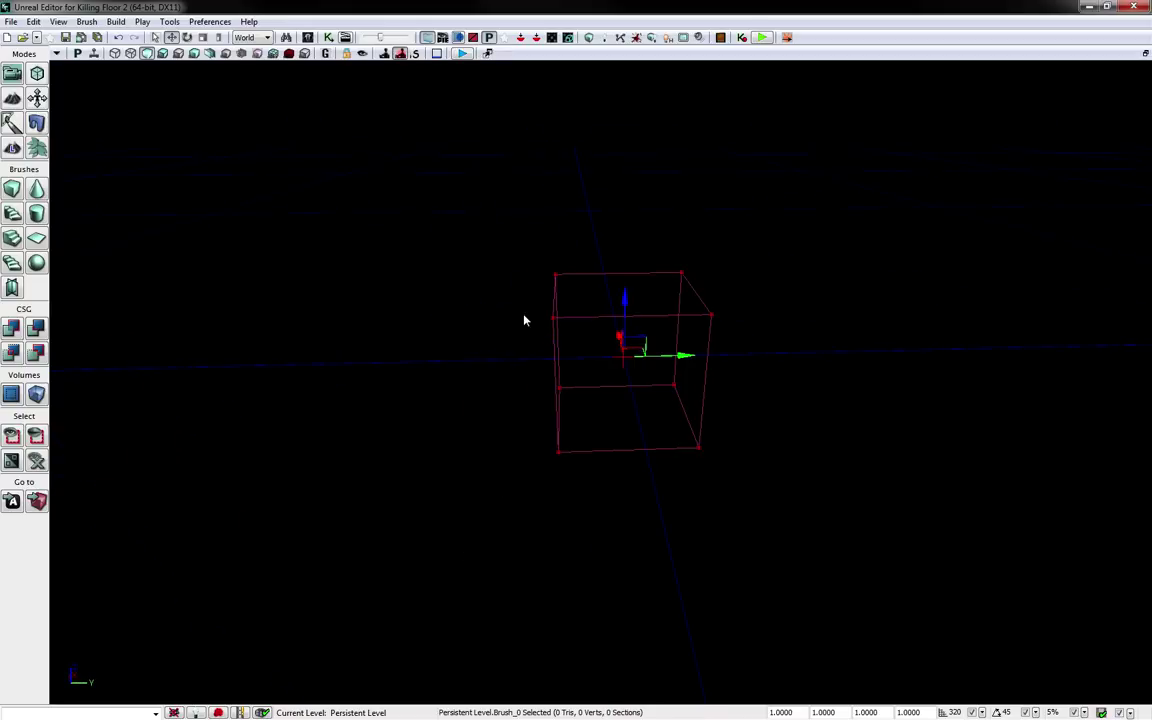
{"action": "left_click", "coordinate": [600, 306]}
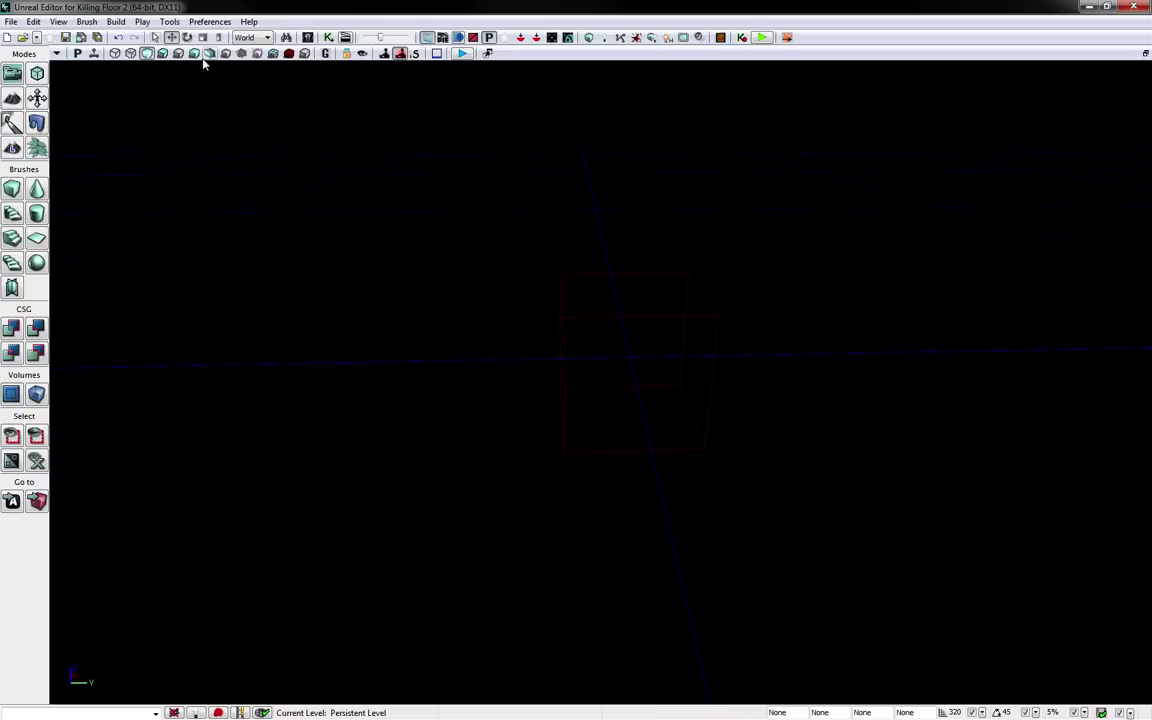
Set Flight Camera Controls to WASD only while right mouse is held, then test by turning the camera
{"action": "left_click", "coordinate": [169, 22]}
{"action": "mouse_move", "coordinate": [143, 22]}
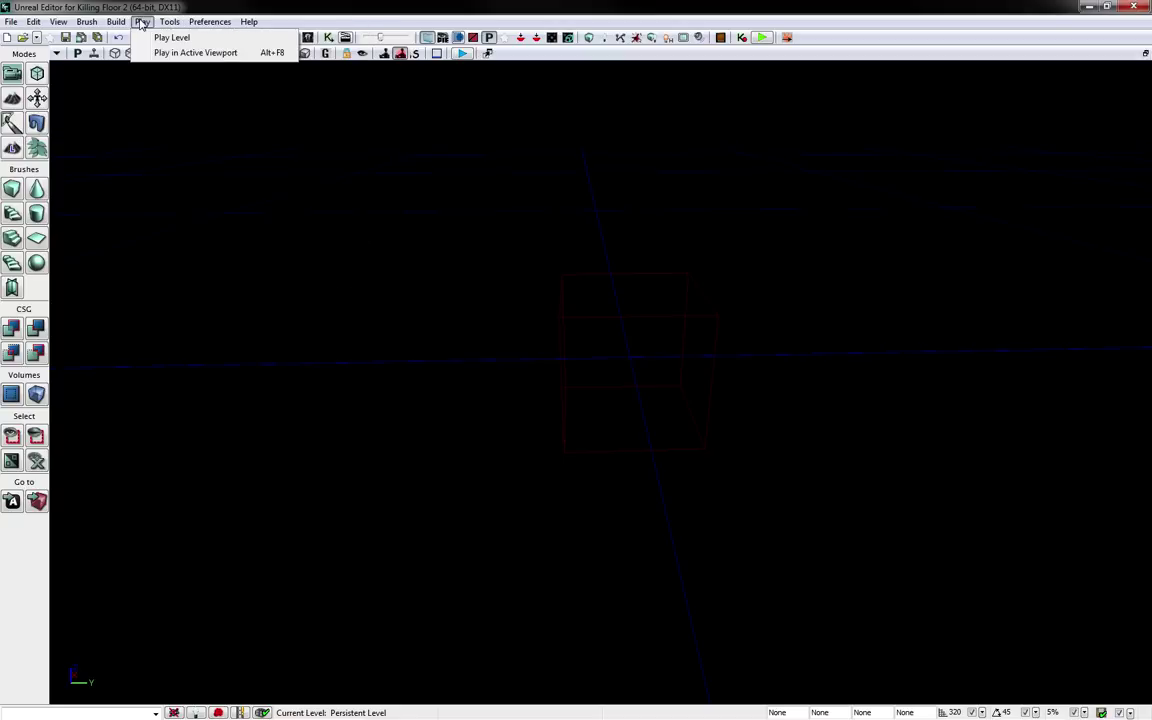
{"action": "mouse_move", "coordinate": [211, 22]}
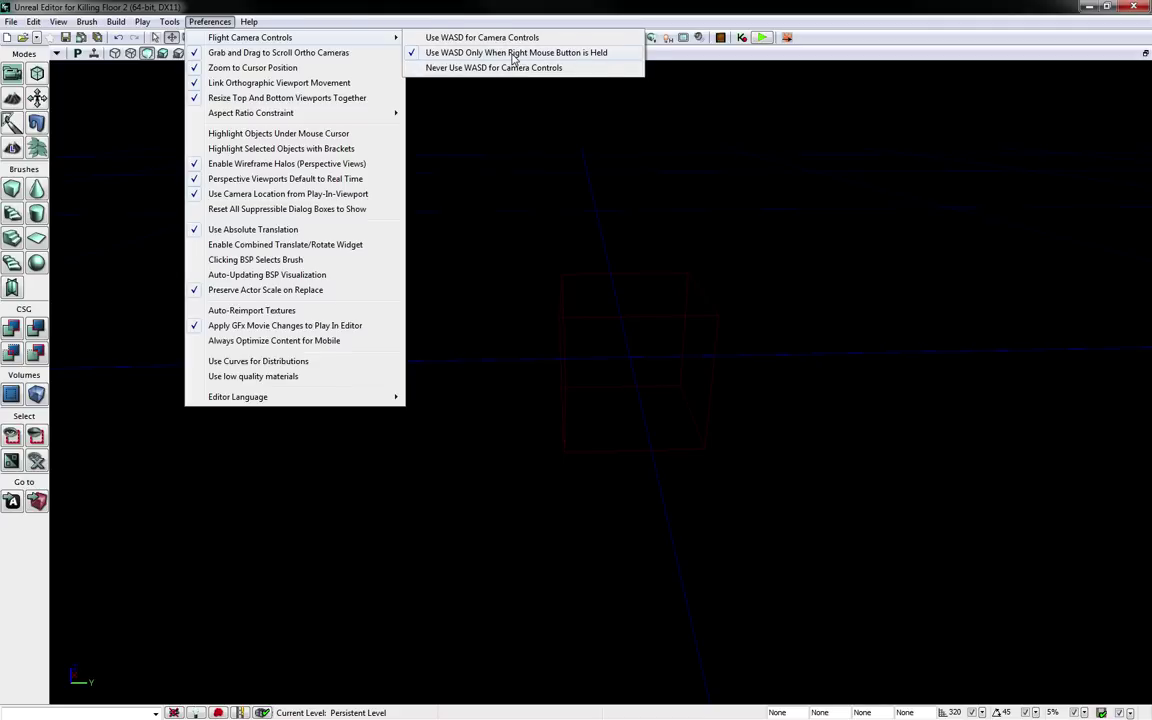
{"action": "left_click", "coordinate": [514, 53]}
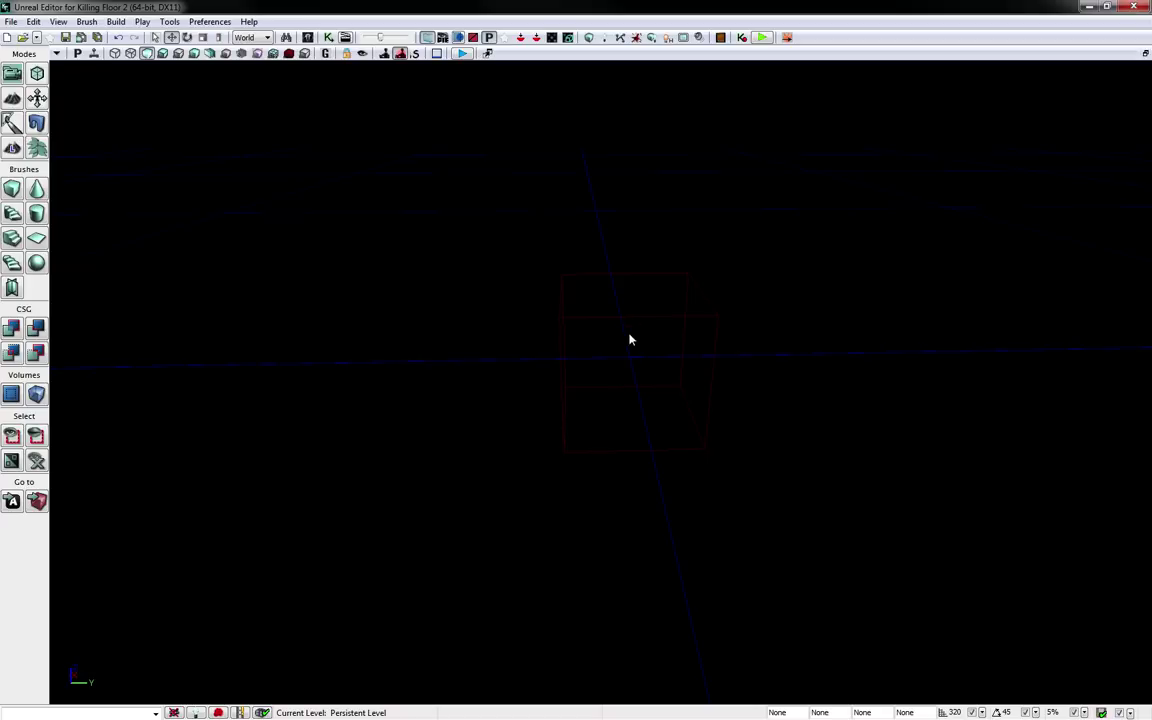
{"action": "mouse_move", "coordinate": [630, 349]}
{"action": "right_mouse_down"}
{"action": "mouse_move", "coordinate": [705, 332]}
{"action": "mouse_move", "coordinate": [645, 328]}
{"action": "mouse_move", "coordinate": [685, 326]}
{"action": "mouse_move", "coordinate": [705, 310]}
{"action": "mouse_move", "coordinate": [695, 320]}
{"action": "mouse_move", "coordinate": [935, 312]}
{"action": "mouse_move", "coordinate": [695, 316]}
{"action": "mouse_move", "coordinate": [695, 340]}
{"action": "mouse_move", "coordinate": [694, 326]}
{"action": "mouse_move", "coordinate": [629, 348]}
{"action": "right_mouse_up"}
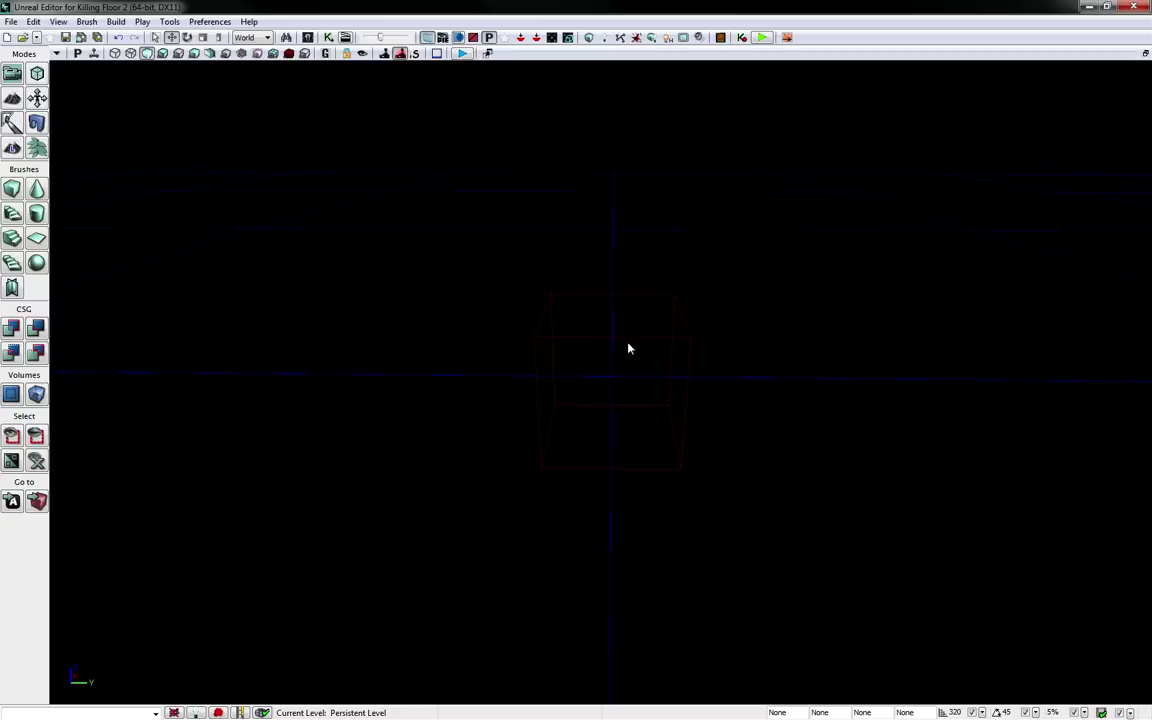
Set camera movement to Very Fast Camera Speed and rotate the view to test it
{"action": "left_click", "coordinate": [440, 56]}
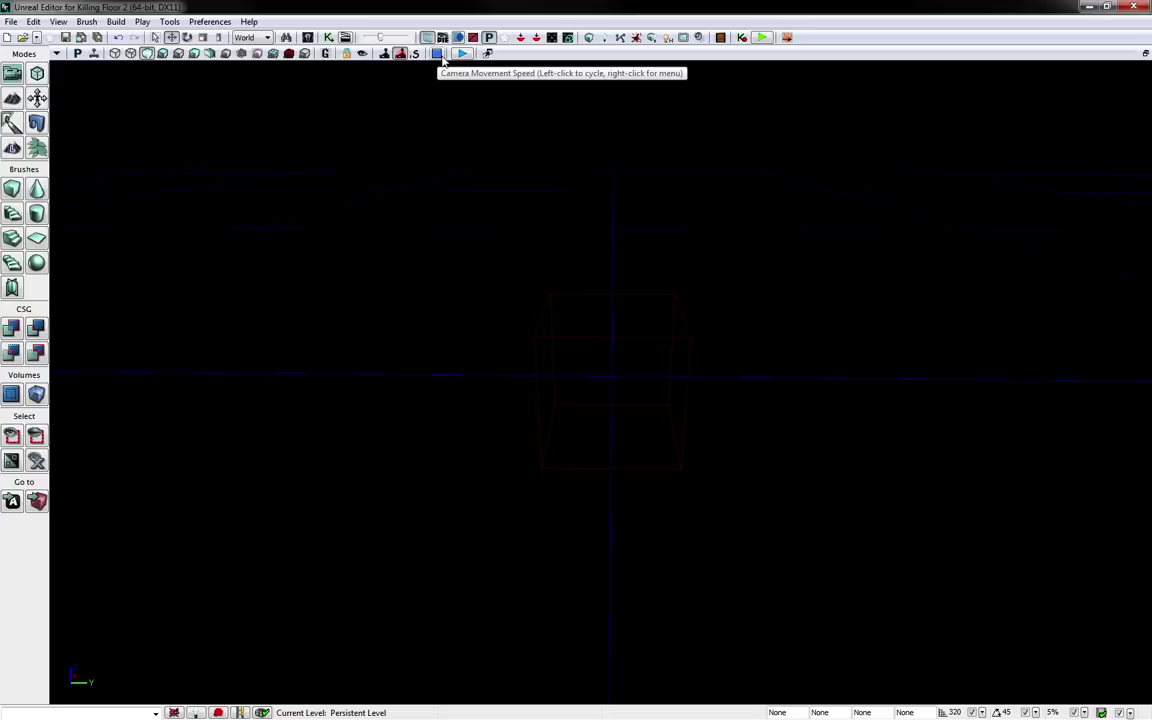
{"action": "left_click", "coordinate": [438, 56]}
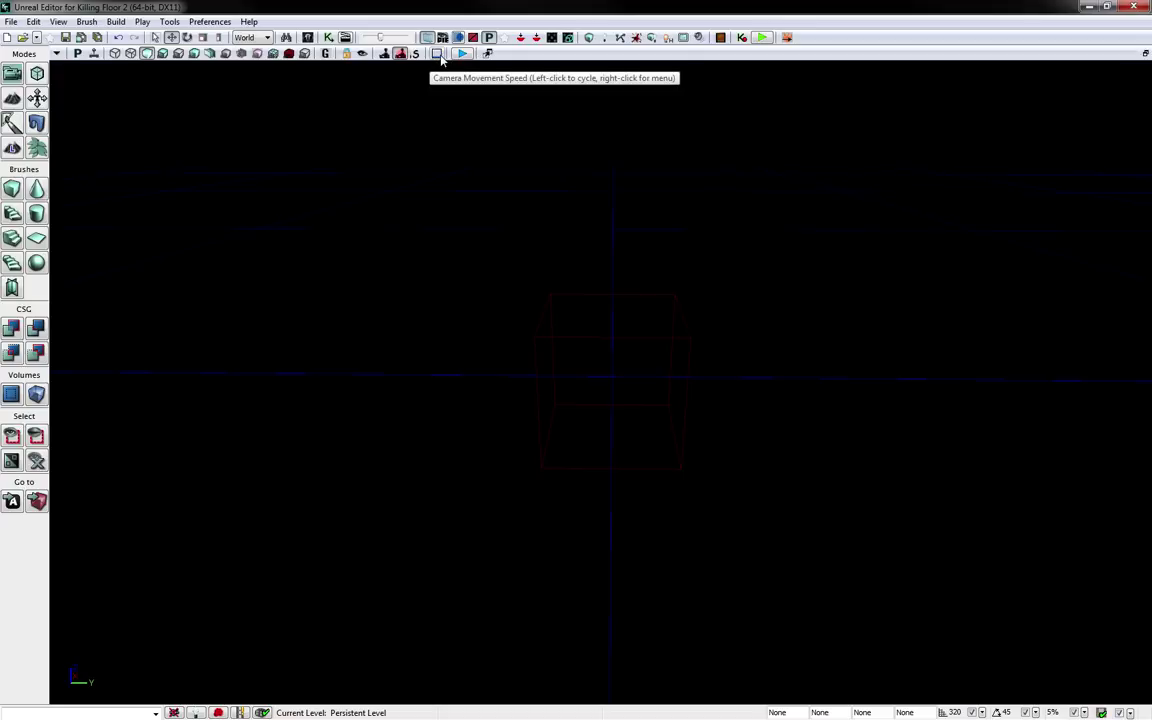
{"action": "right_click", "coordinate": [438, 56]}
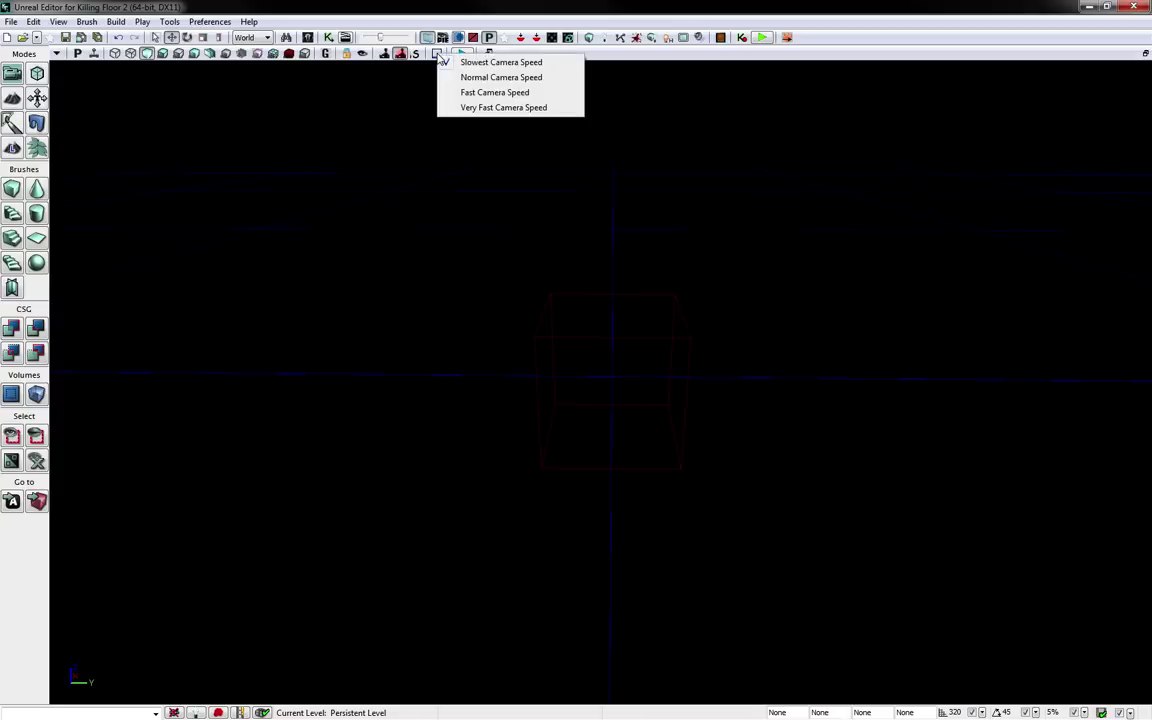
{"action": "left_click", "coordinate": [495, 107]}
{"action": "mouse_move", "coordinate": [568, 294]}
{"action": "right_mouse_down"}
{"action": "mouse_move", "coordinate": [560, 284]}
{"action": "mouse_move", "coordinate": [575, 287]}
{"action": "right_mouse_up"}
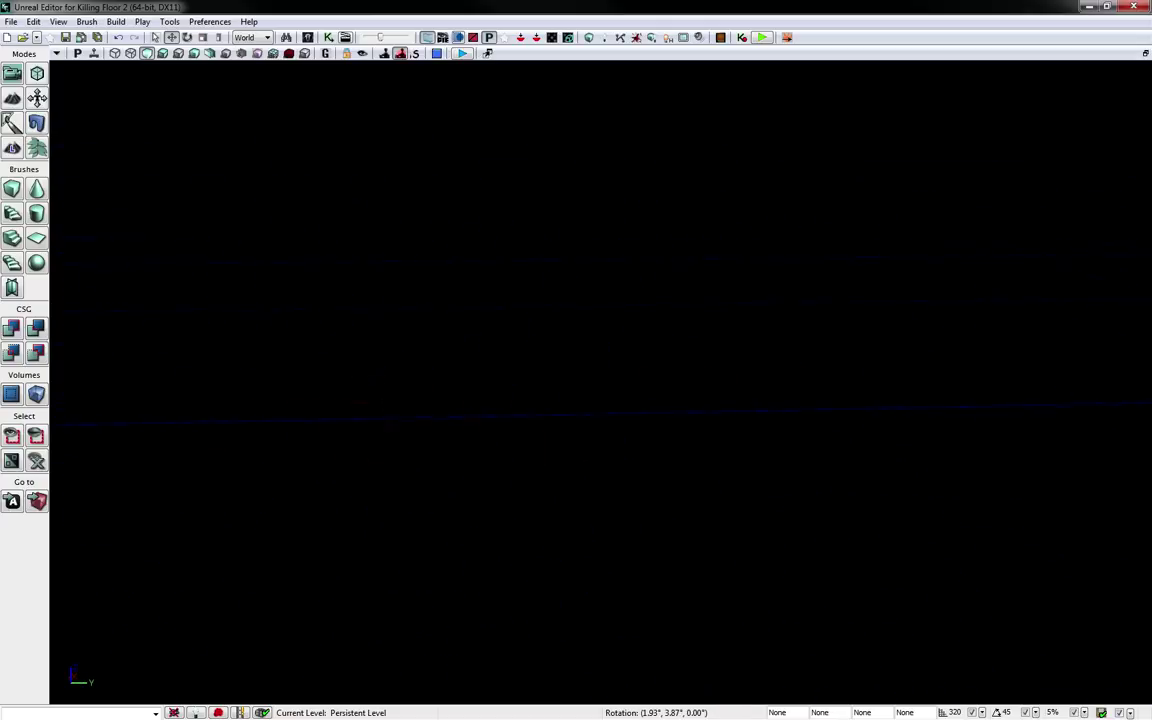
{"action": "right_click_drag", "start_coordinate": [575, 287], "coordinate": [655, 402]}
Save the current level over the existing KF-Testing.kfm in BrewedPC's Maps folder, confirming the overwrite
{"action": "left_click", "coordinate": [12, 21]}
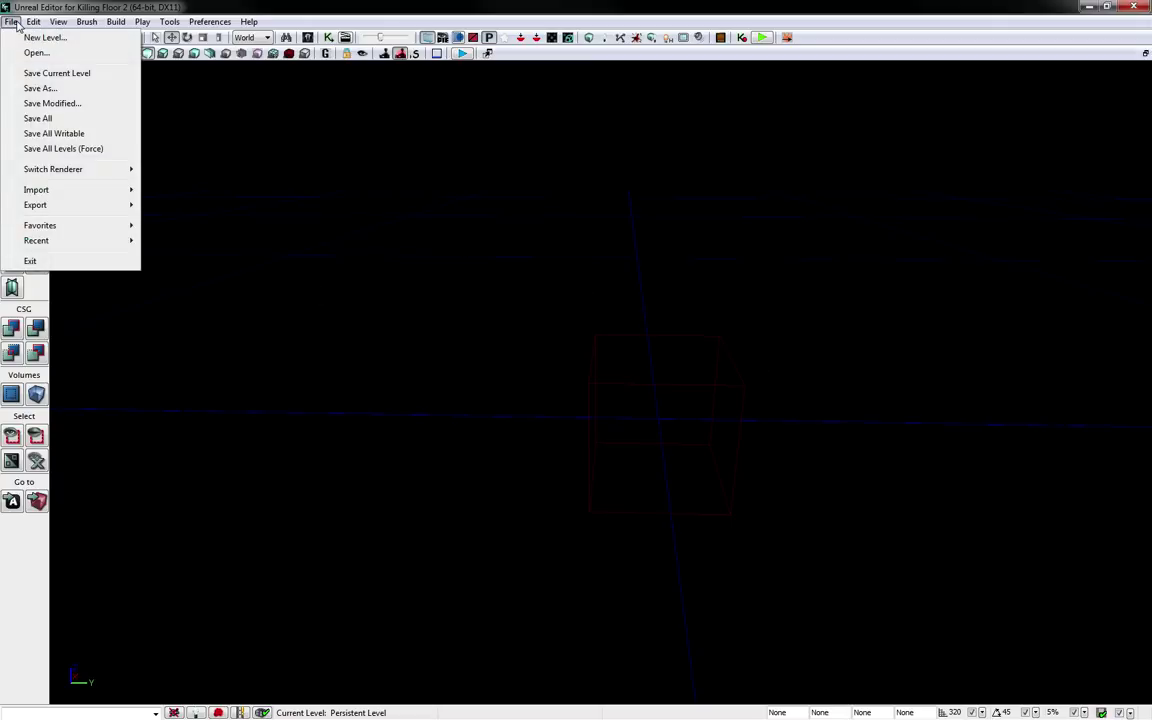
{"action": "left_click", "coordinate": [55, 74]}
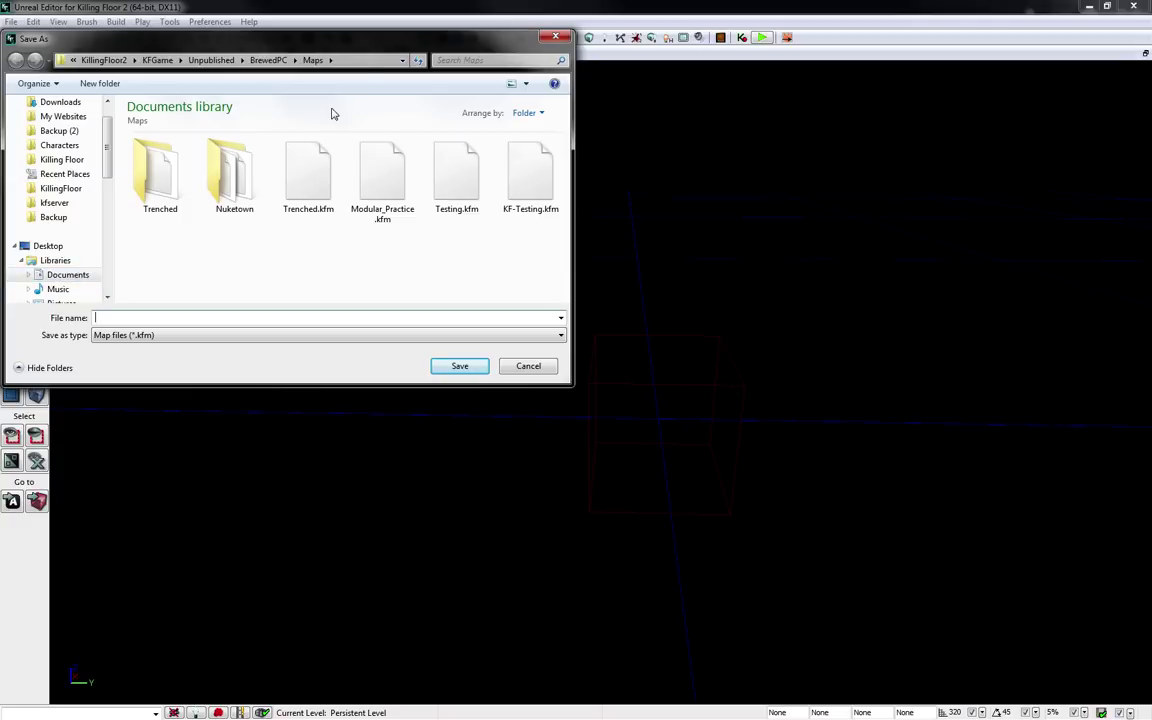
{"action": "left_click", "coordinate": [368, 61]}
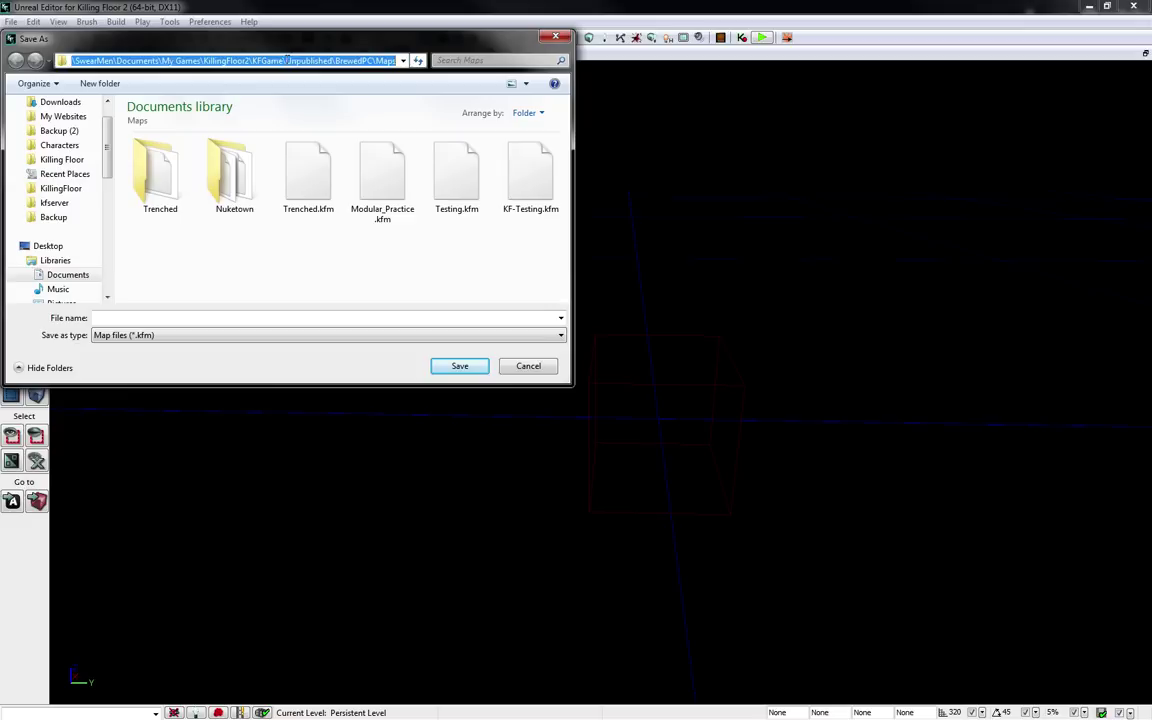
{"action": "left_click", "coordinate": [358, 60]}
{"action": "left_click", "coordinate": [407, 269]}
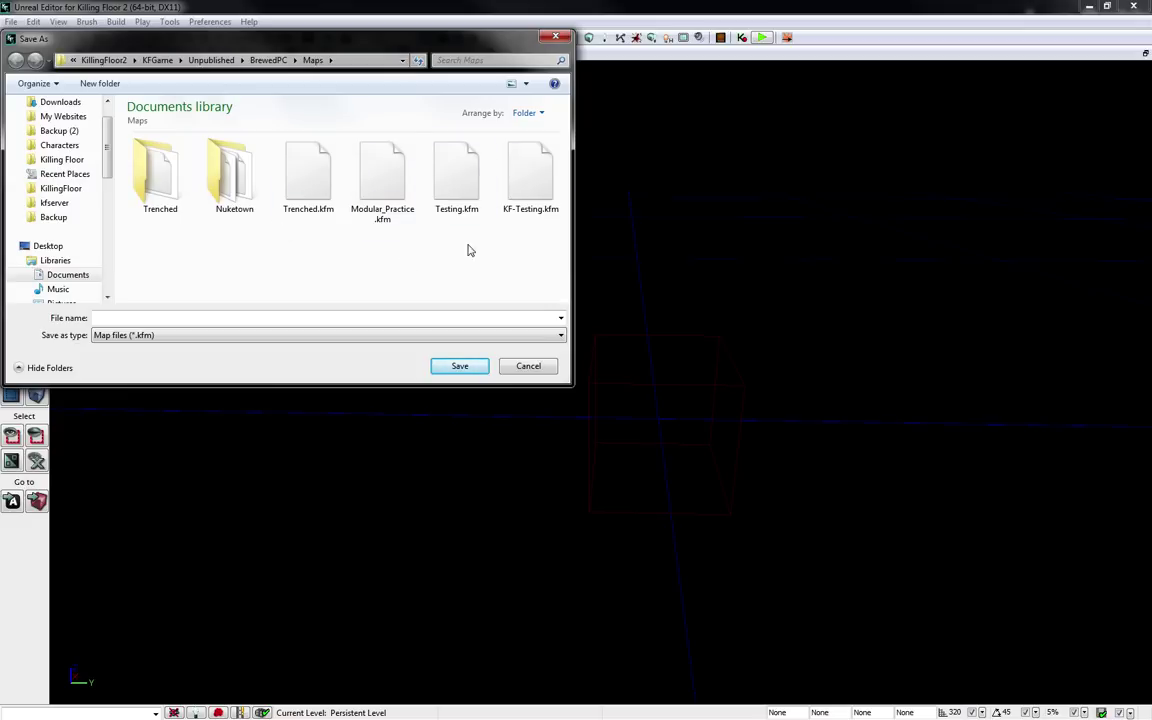
{"action": "left_click", "coordinate": [528, 205]}
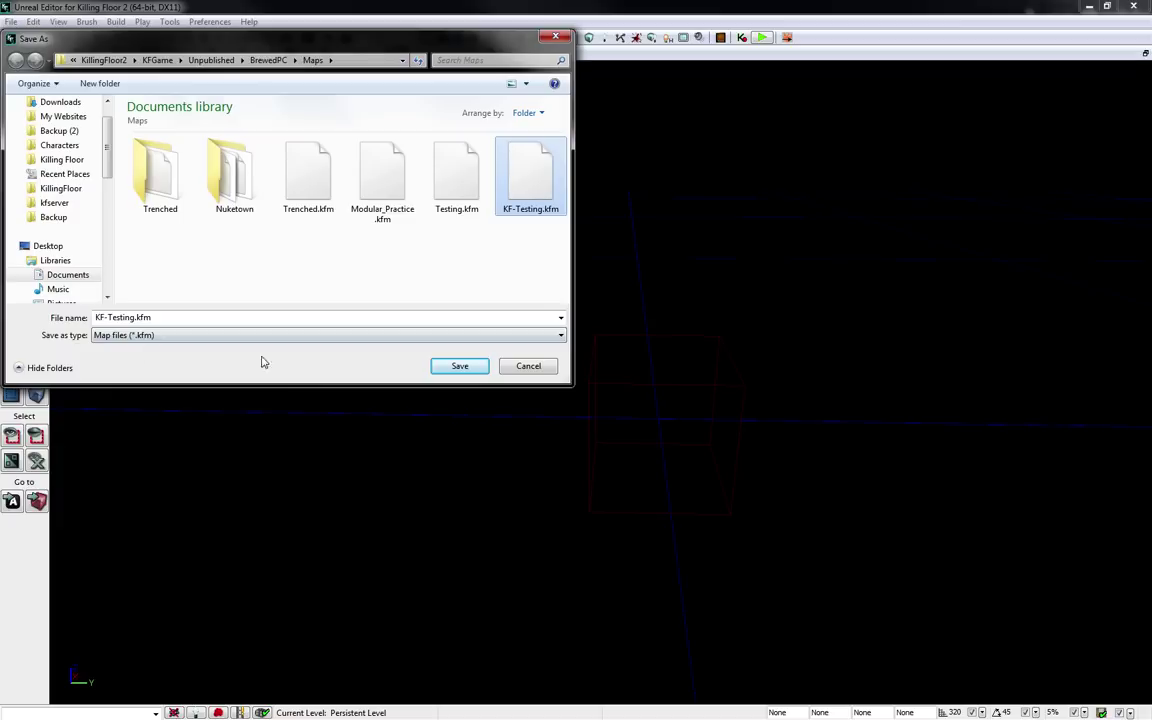
{"action": "left_click", "coordinate": [459, 367]}
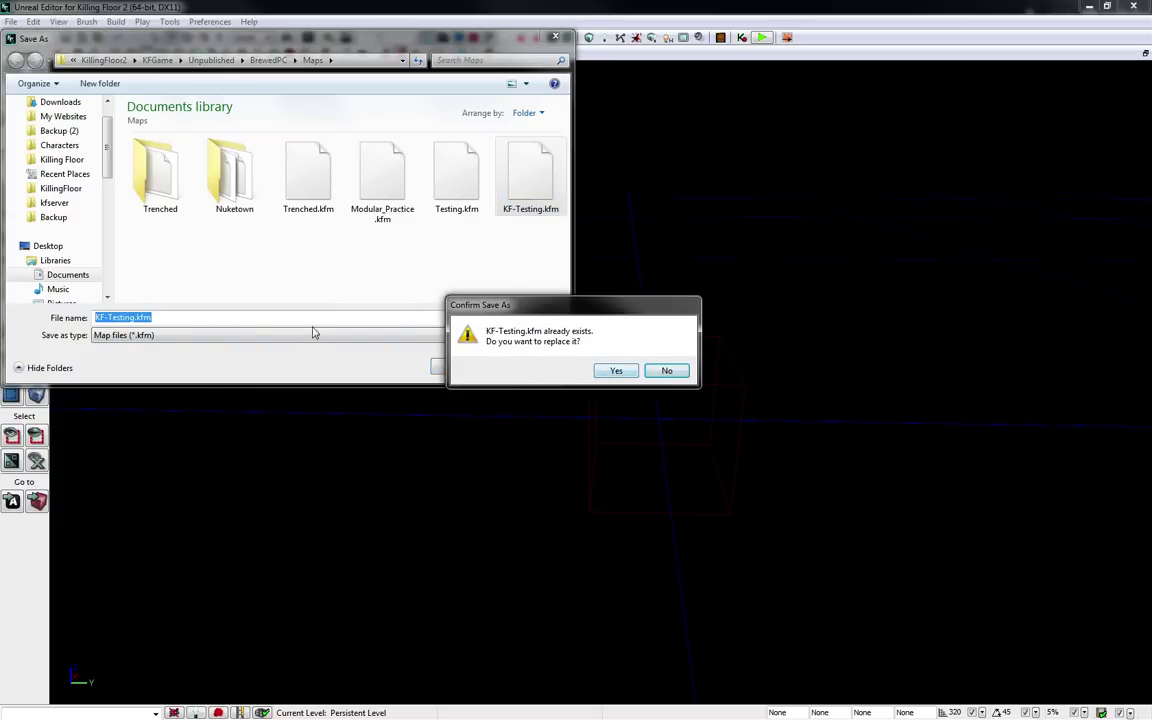
{"action": "left_click", "coordinate": [614, 372]}
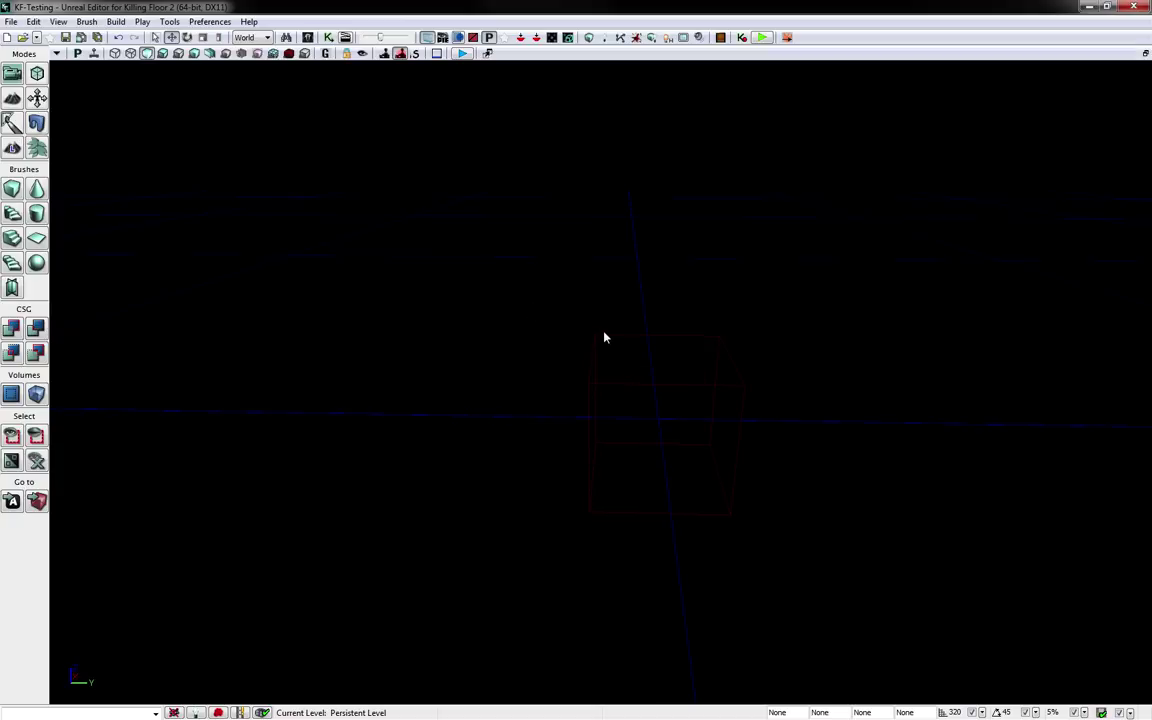
{"action": "mouse_move", "coordinate": [643, 388]}
{"action": "right_mouse_down"}
{"action": "mouse_move", "coordinate": [644, 375]}
{"action": "mouse_move", "coordinate": [644, 390]}
{"action": "right_mouse_up"}
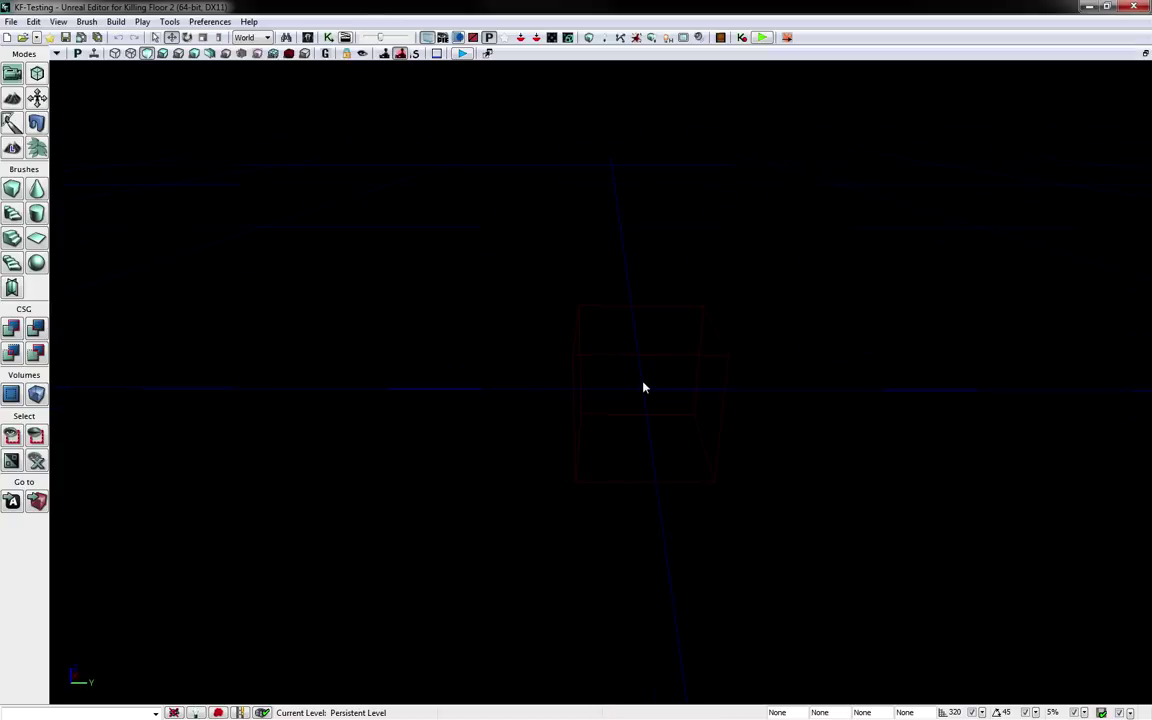